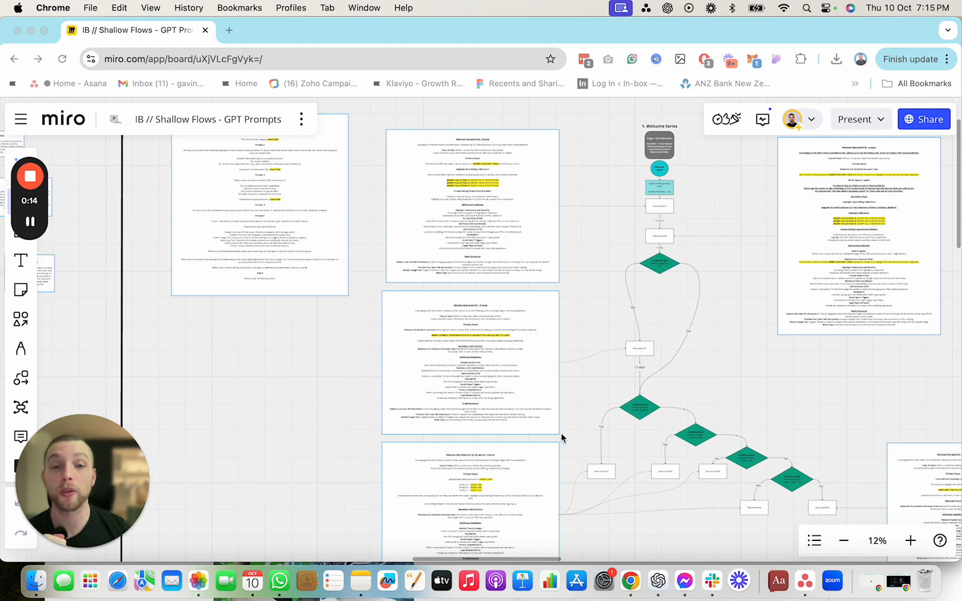
Step: Look through the prompt flows on the board, from the Welcome Series through Abandon Checkout, Browse Abandon, Post Purchase and Fulfilled to Winback
scroll(562, 437, "down", 4)
left_click_drag(668, 380, 451, 374)
left_click_drag(790, 306, 419, 297)
scroll(432, 291, "up", 4)
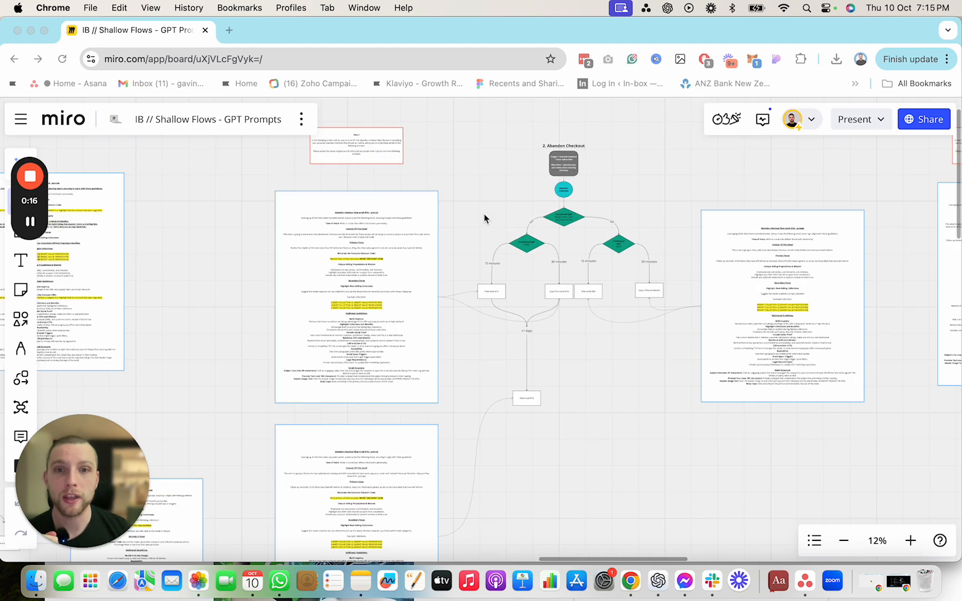
scroll(875, 249, "right", 15)
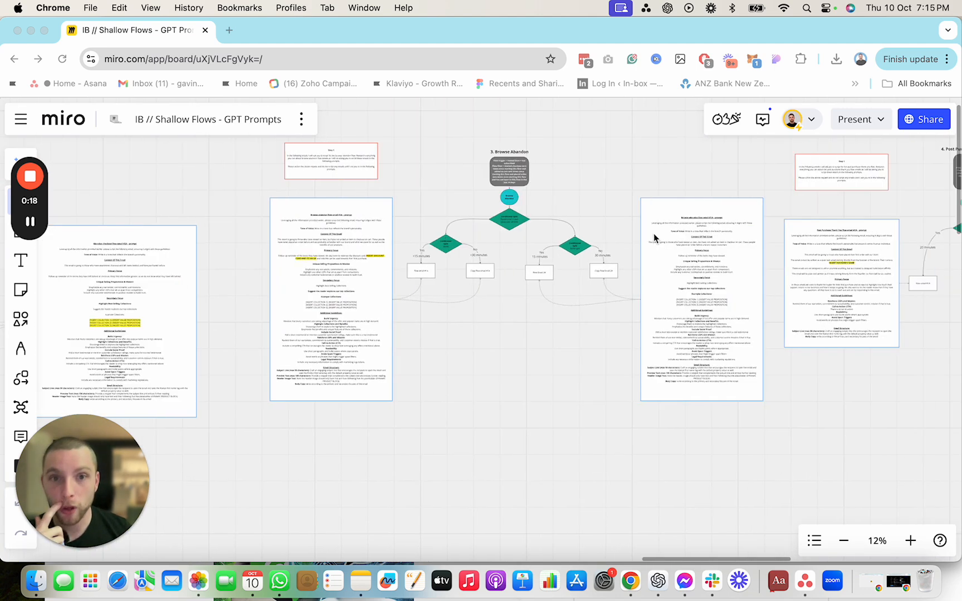
scroll(682, 239, "right", 20)
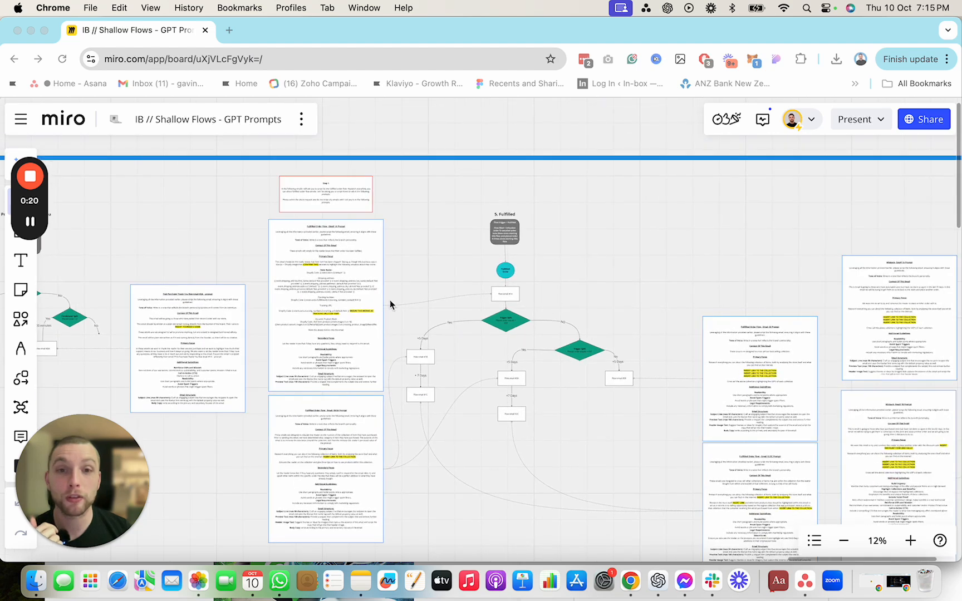
scroll(672, 340, "right", 8)
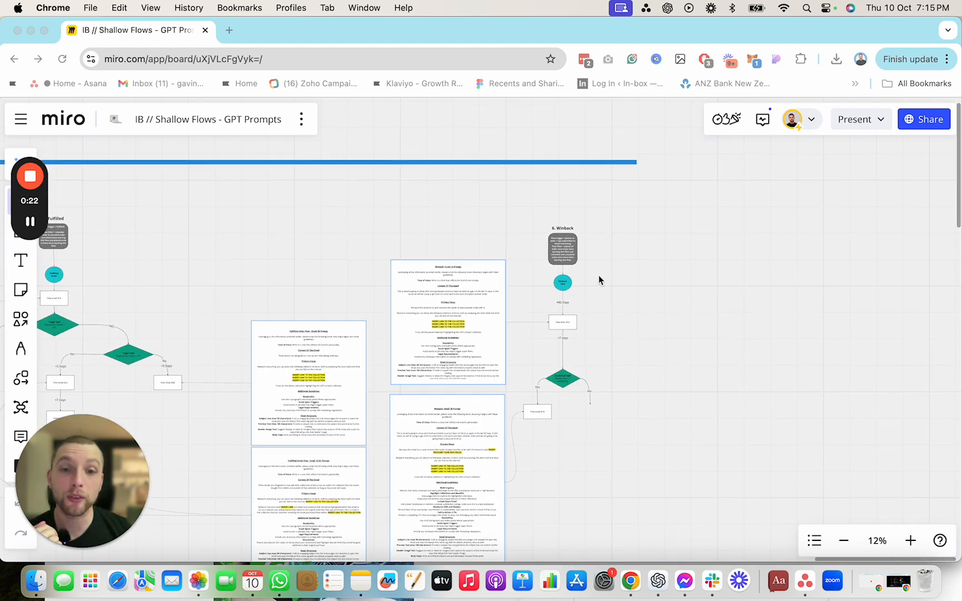
scroll(345, 368, "down", 2)
scroll(348, 372, "left", 20)
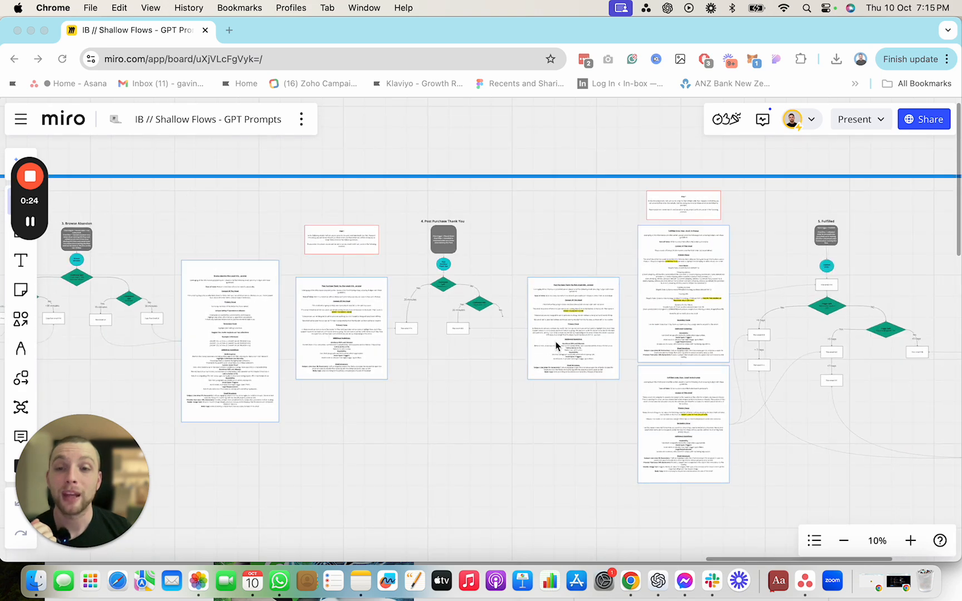
scroll(696, 285, "left", 15)
scroll(696, 285, "down", 3)
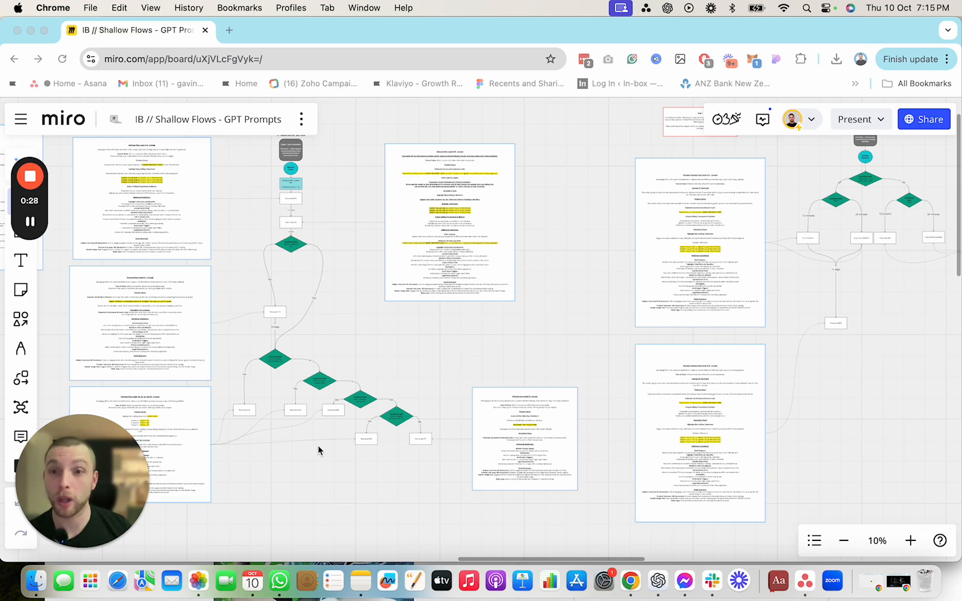
Step: Survey the original email flow diagrams, pop-up designs and resource links, comparing them with the Chat GPT Prompts section of the board
left_click_drag(318, 450, 639, 436)
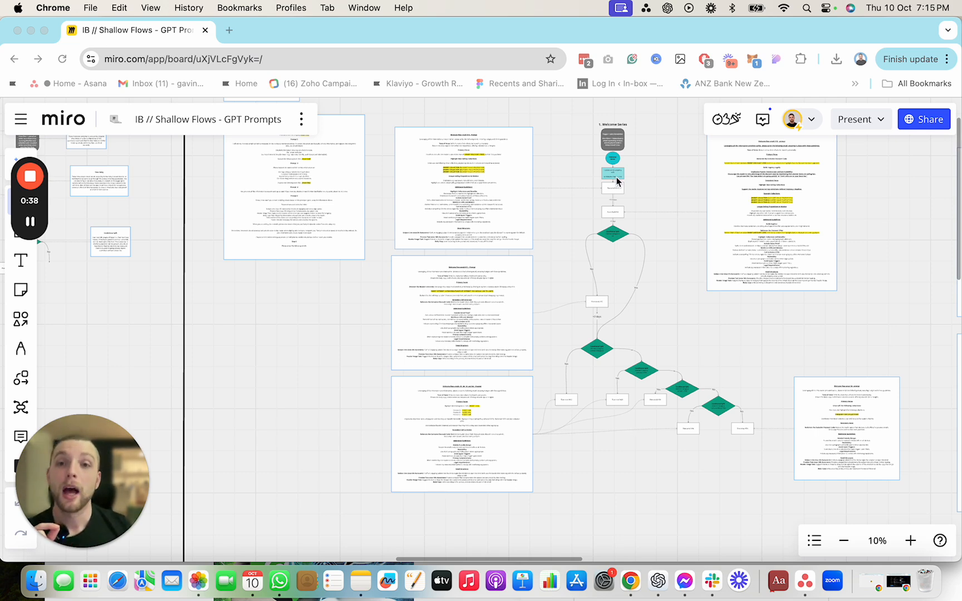
scroll(465, 360, "up", 2)
scroll(393, 374, "down", 4)
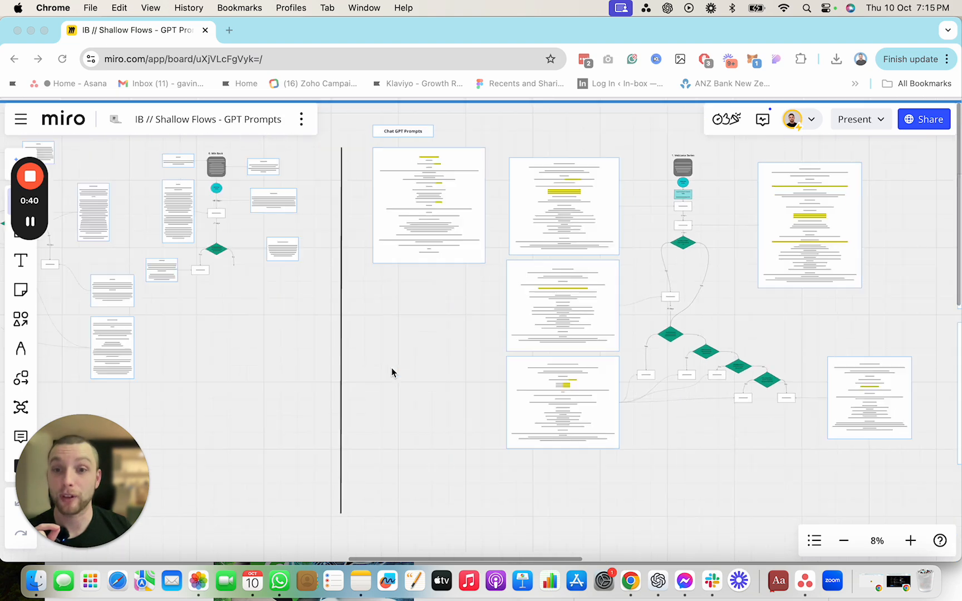
mouse_move(392, 366)
left_mouse_down()
mouse_move(587, 389)
mouse_move(881, 376)
mouse_move(387, 358)
left_mouse_up()
scroll(693, 374, "down", 3)
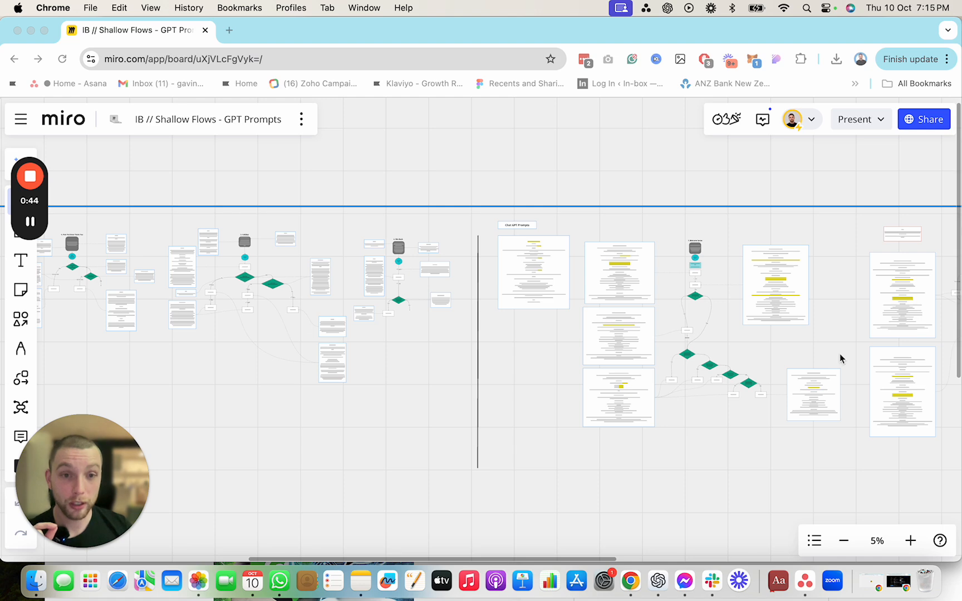
left_click_drag(506, 373, 913, 387)
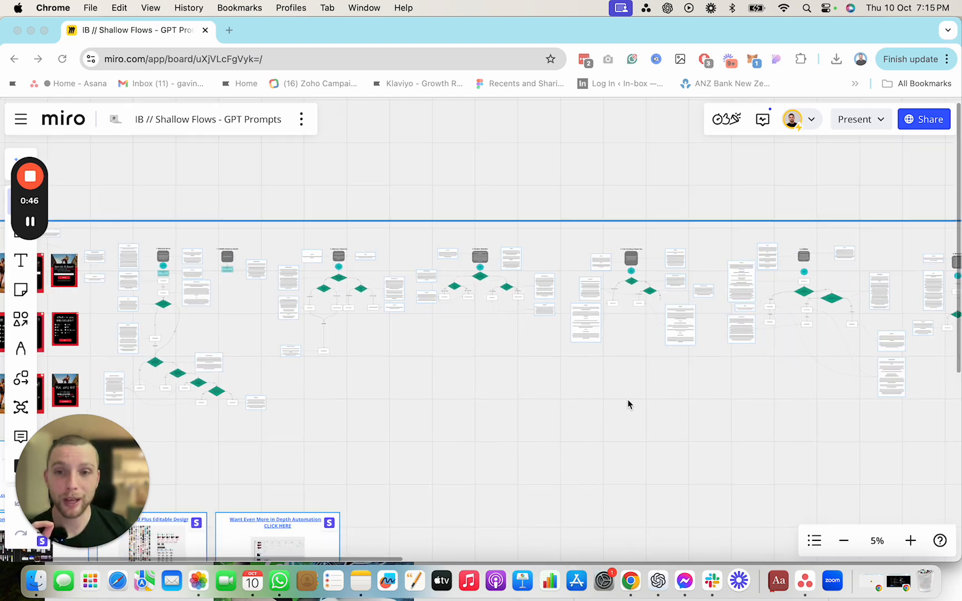
scroll(505, 371, "down", 3)
scroll(351, 344, "up", 3)
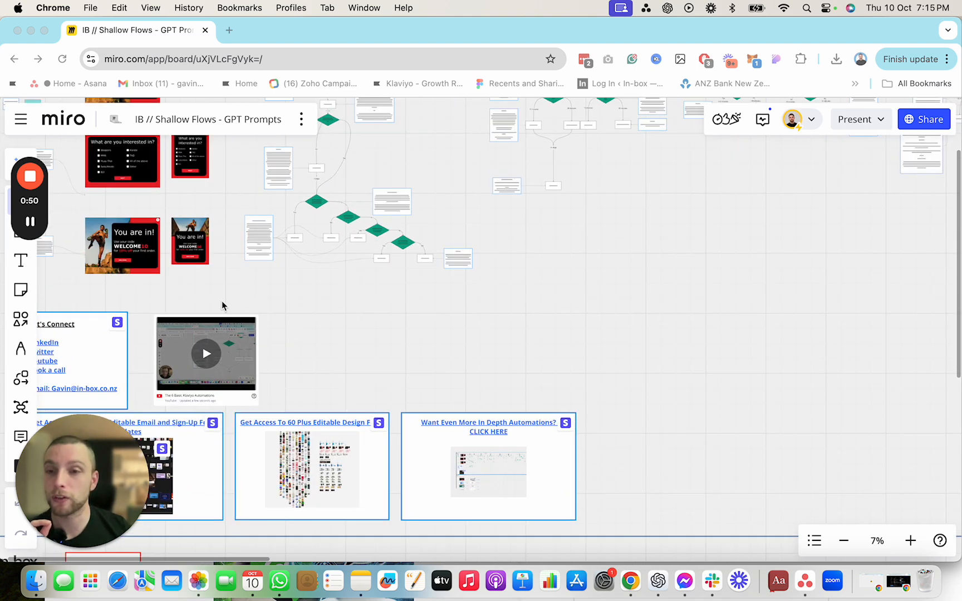
scroll(350, 303, "up", 4)
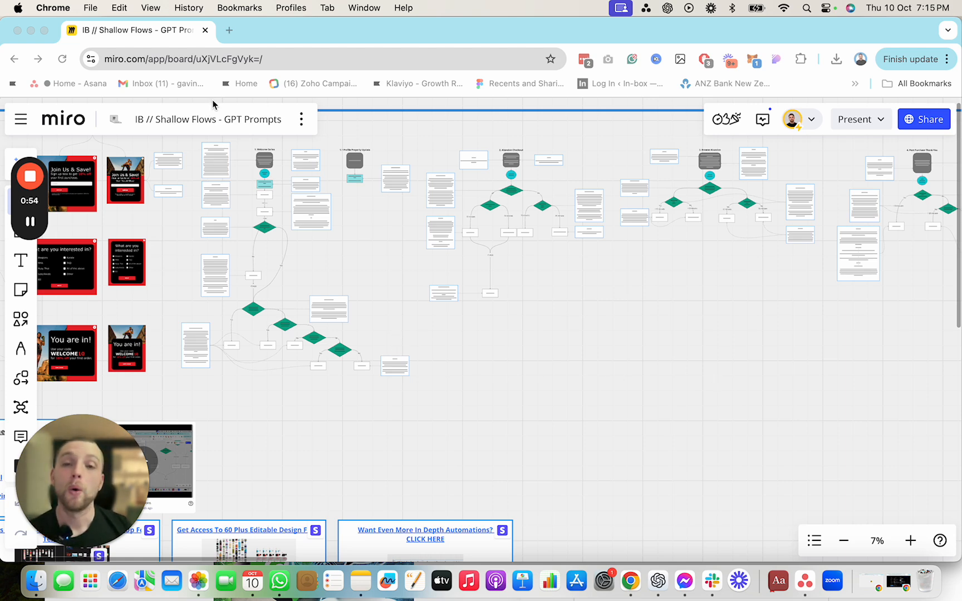
scroll(673, 279, "right", 15)
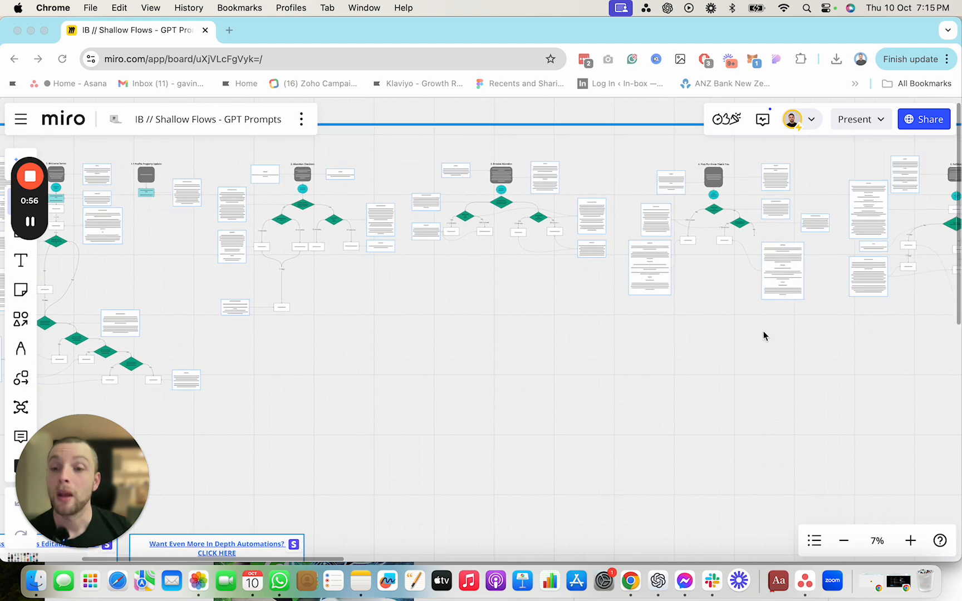
scroll(177, 350, "right", 15)
scroll(614, 344, "up", 3)
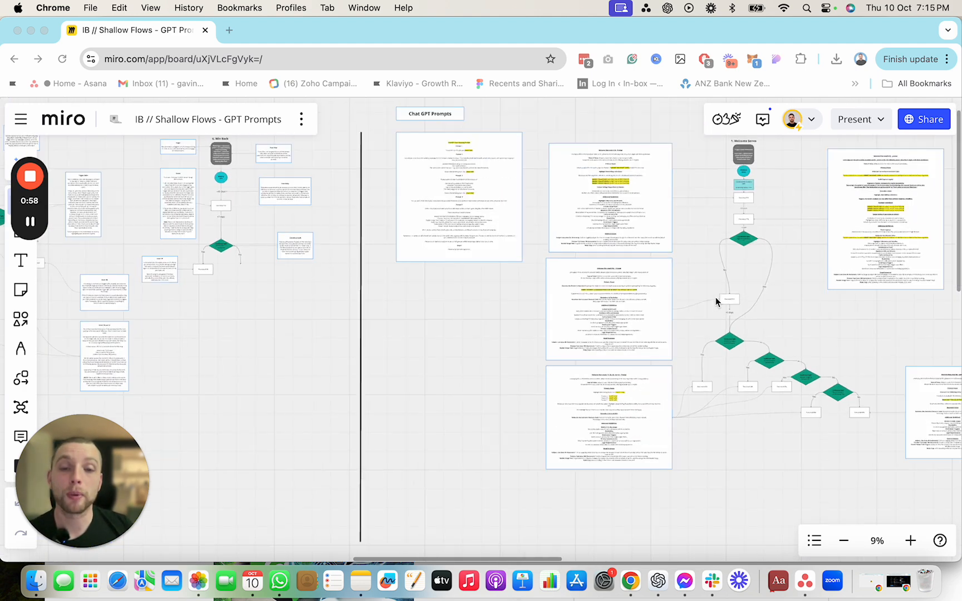
Step: Examine the Welcome Series flow with its email prompts and the ChatGPT Flow Scripting Prompt text box
scroll(561, 321, "up", 2)
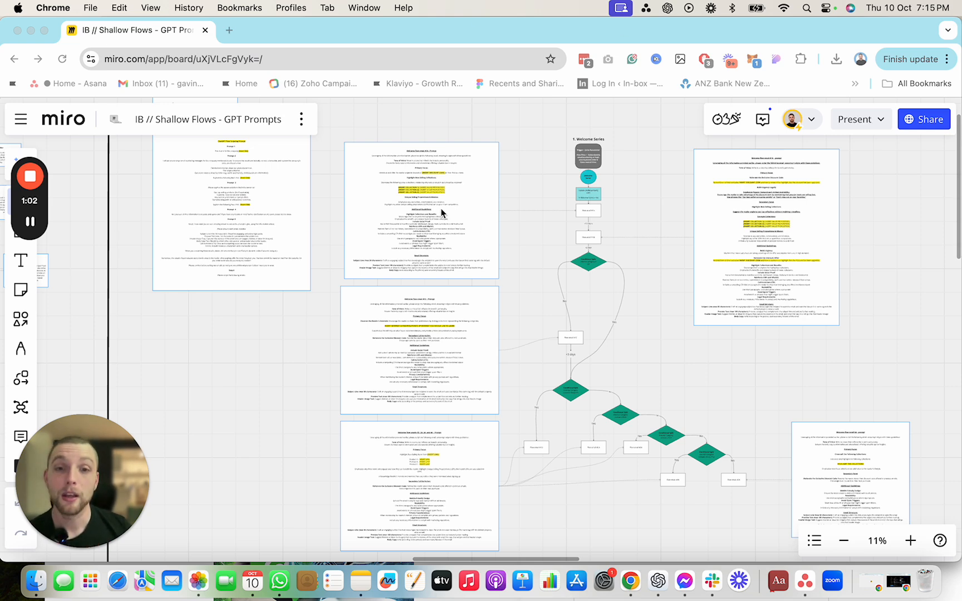
scroll(174, 201, "up", 5)
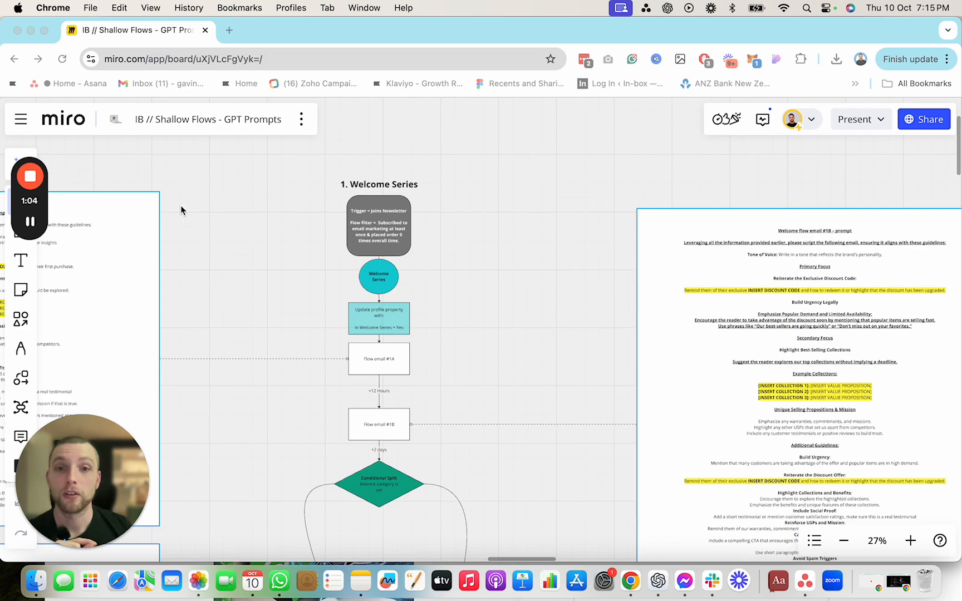
left_click_drag(201, 247, 487, 271)
scroll(487, 272, "down", 2)
left_click_drag(291, 331, 508, 321)
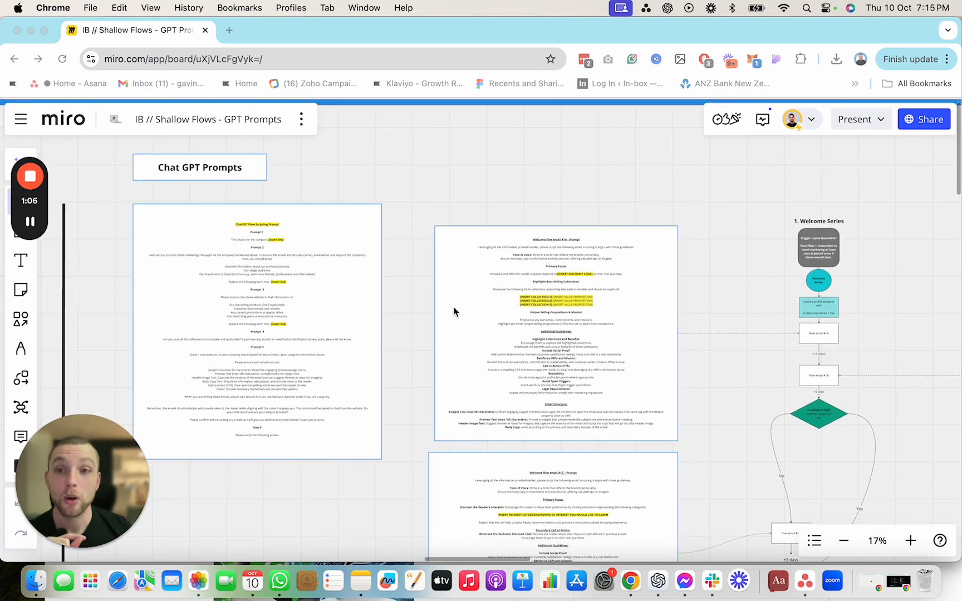
scroll(507, 320, "left", 5)
scroll(537, 274, "up", 5)
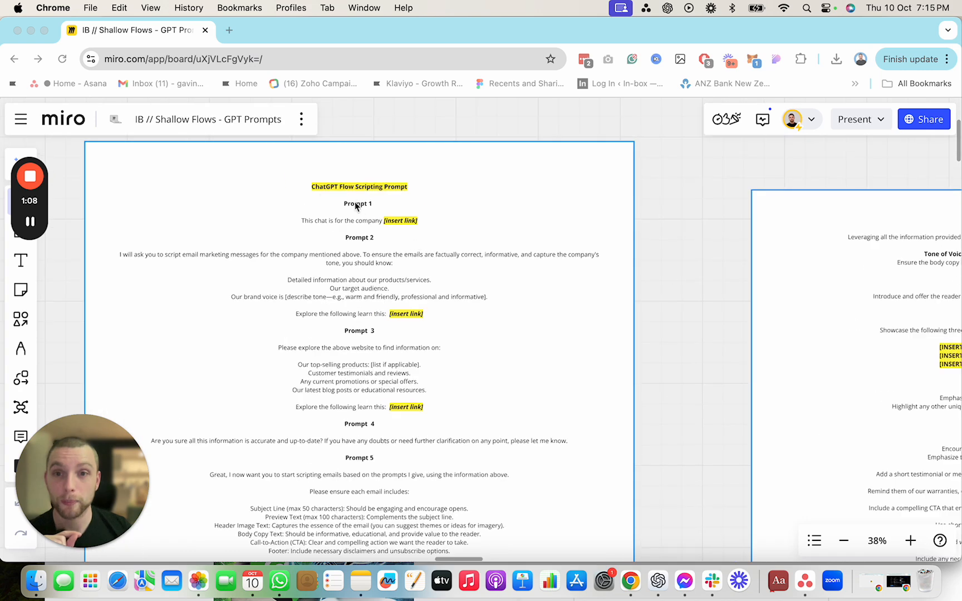
Step: Open chatgpt.com in a new browser tab
left_click(231, 32)
type("chatgpt.com")
key("Return")
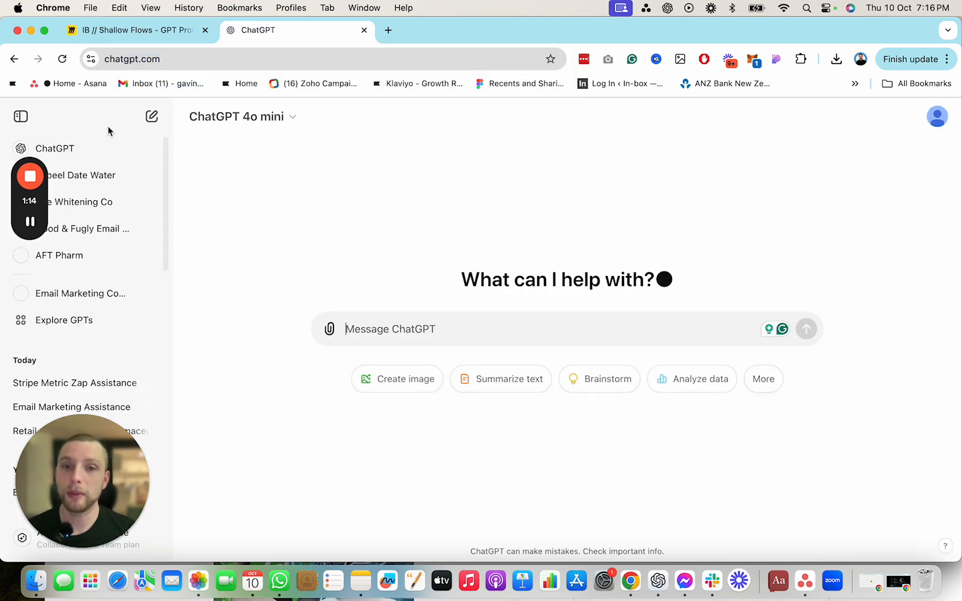
Step: Copy the Prompt 1 line "This chat is for the company [insert link]" from the Miro board into the ChatGPT message
left_click(167, 30)
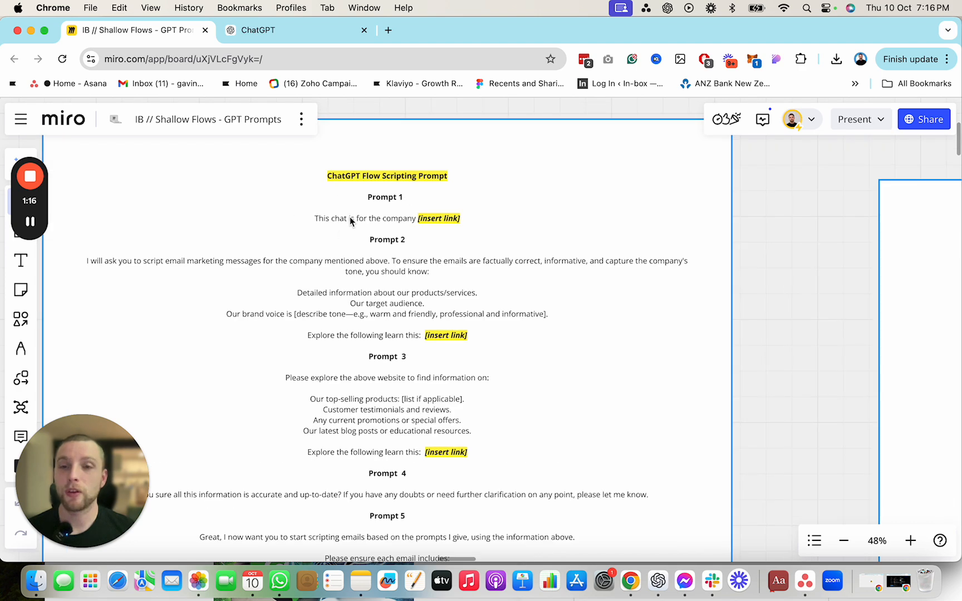
double_click(351, 220)
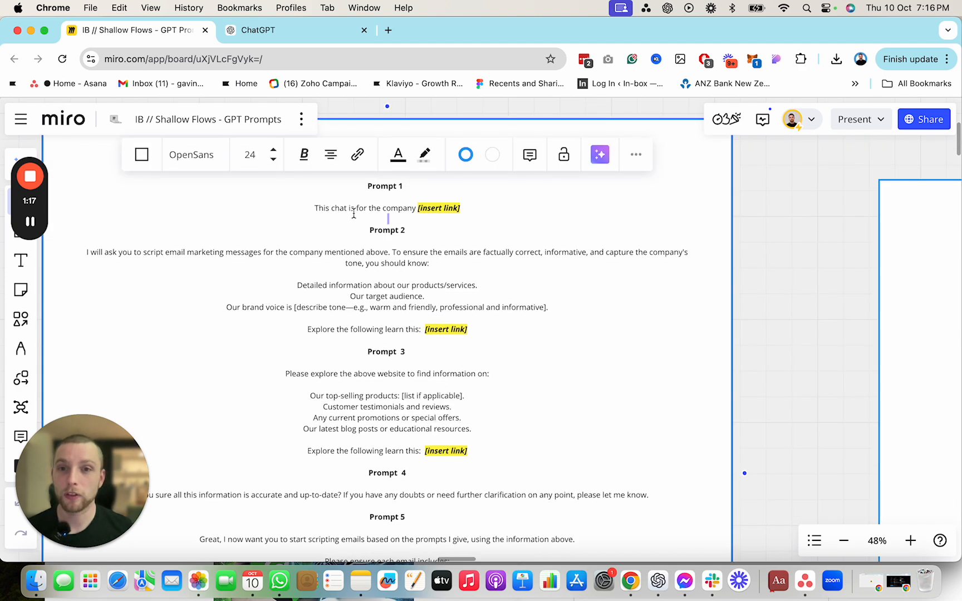
triple_click(409, 213)
key("super+c")
left_click(295, 30)
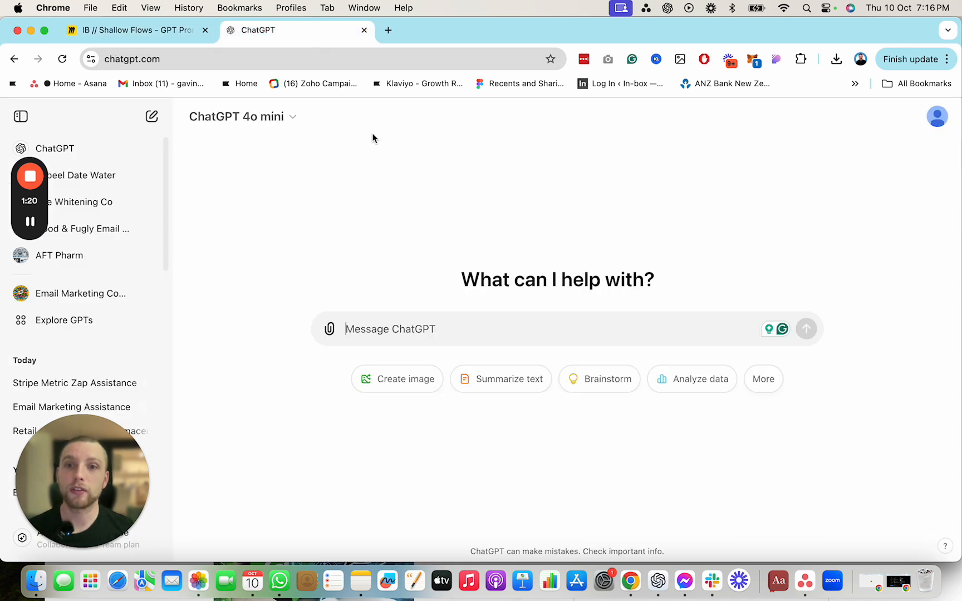
key("super+v")
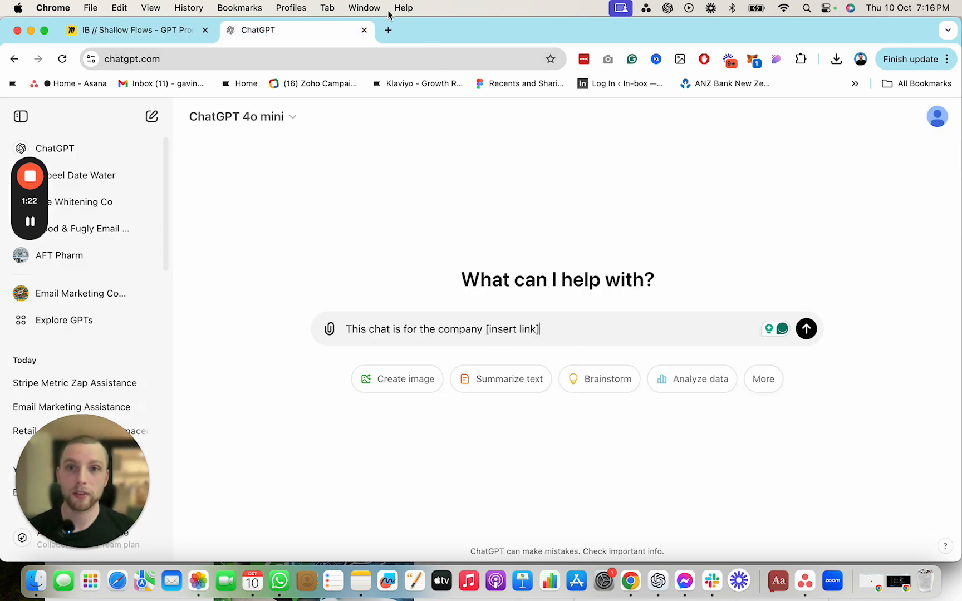
Step: Search Google for "nike" in a new browser tab, open the Nike México site and copy "nike.com" from its address
left_click(388, 30)
type("nike")
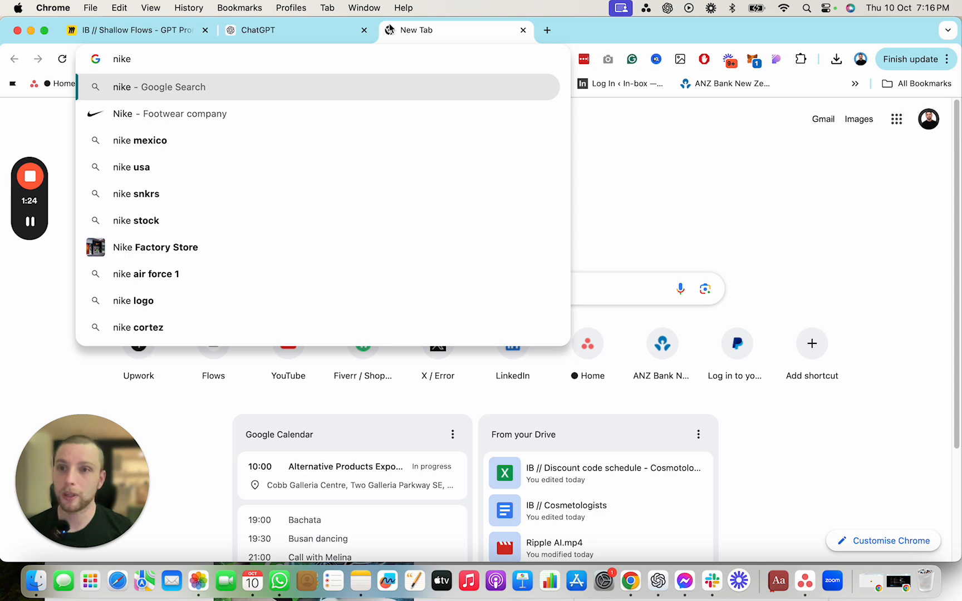
key("Return")
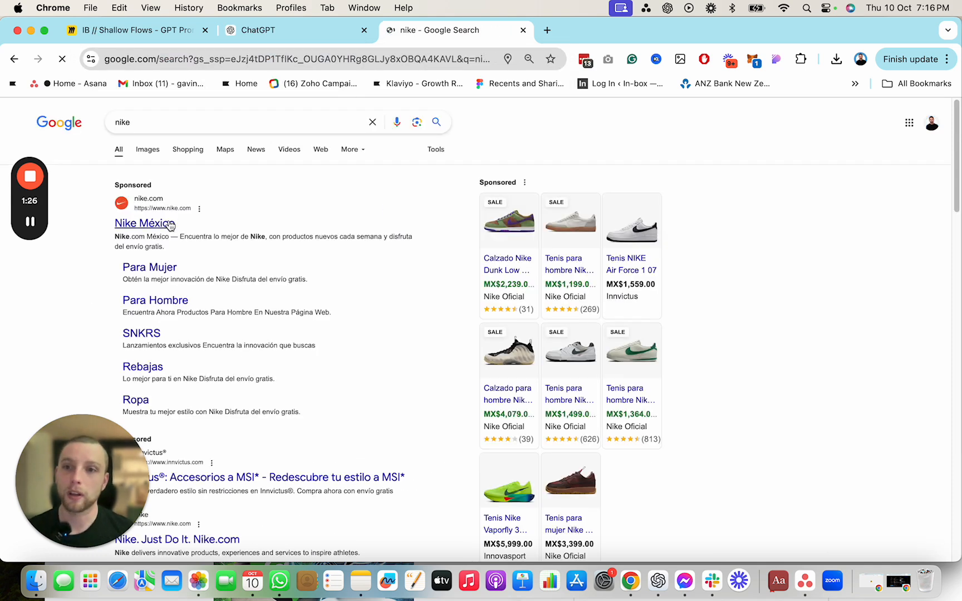
left_click(169, 223)
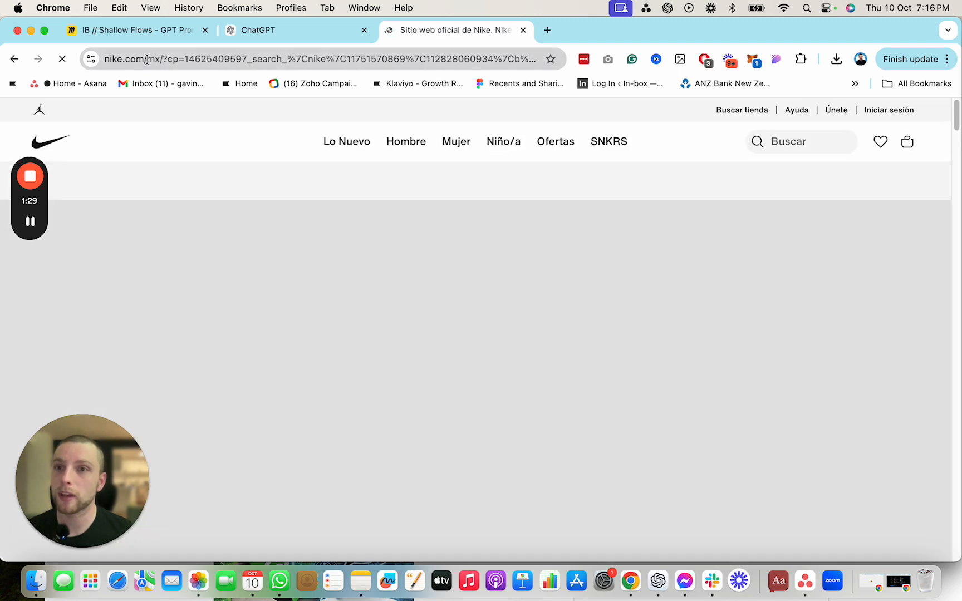
double_click(106, 59)
key("super+c")
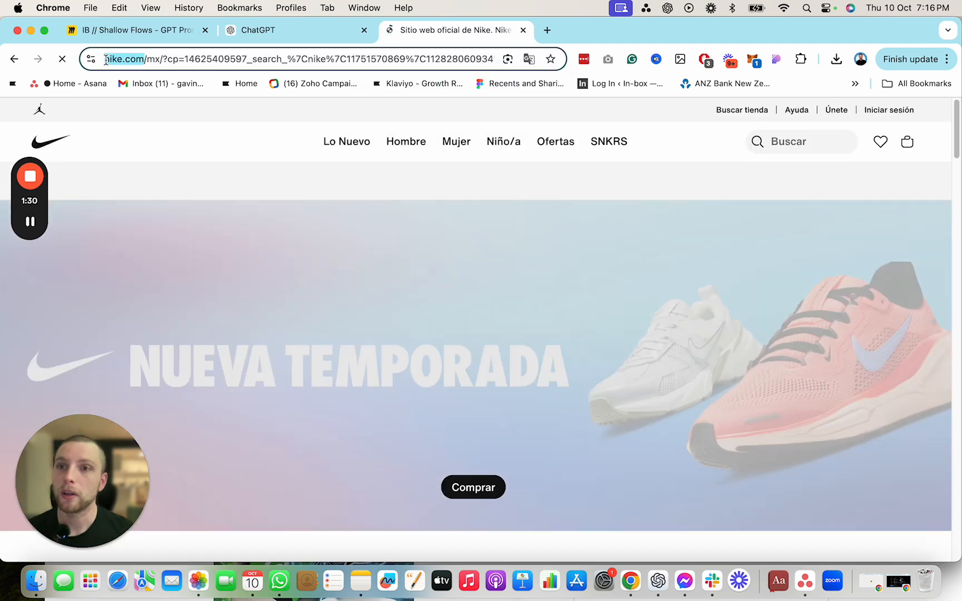
Step: Replace the [insert link] placeholder in the ChatGPT message with nike.com and send Prompt 1
left_click(295, 30)
left_click_drag(539, 329, 489, 329)
key("BackSpace")
key("BackSpace")
key("super+v")
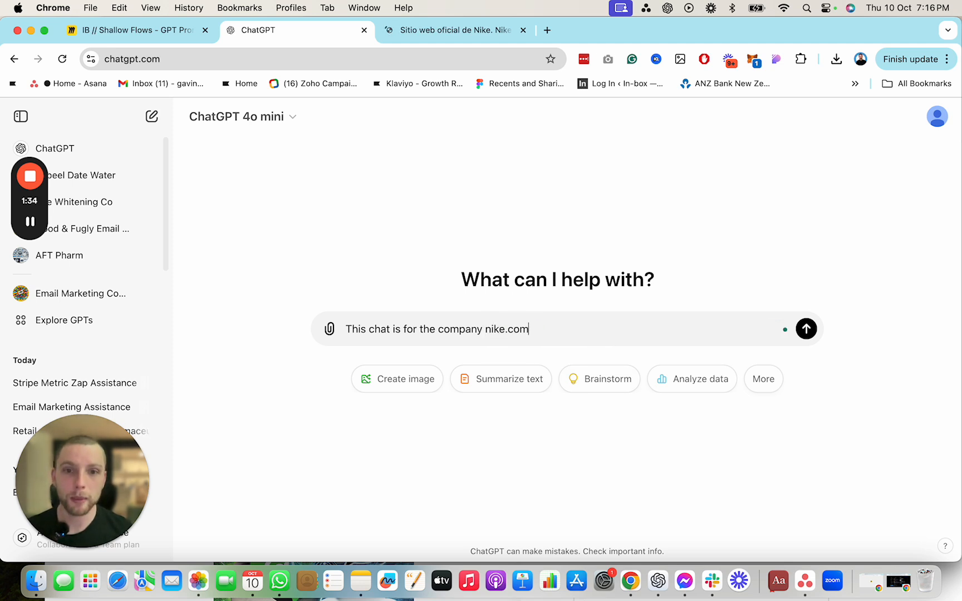
key("Return")
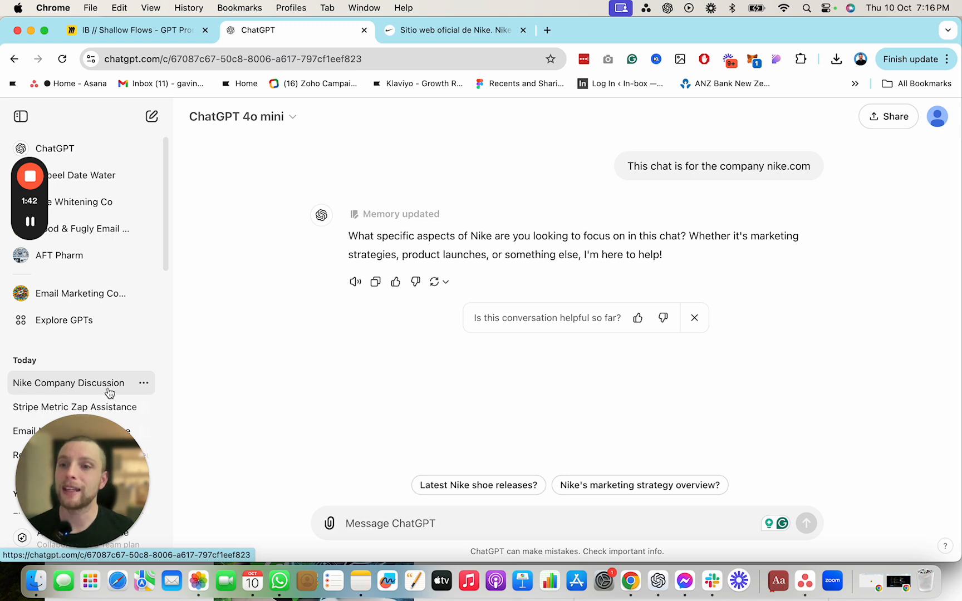
Step: Copy the full Prompt 2 text about scripting email marketing messages from the Miro board into the ChatGPT message
left_click(162, 34)
left_click_drag(516, 322, 93, 244)
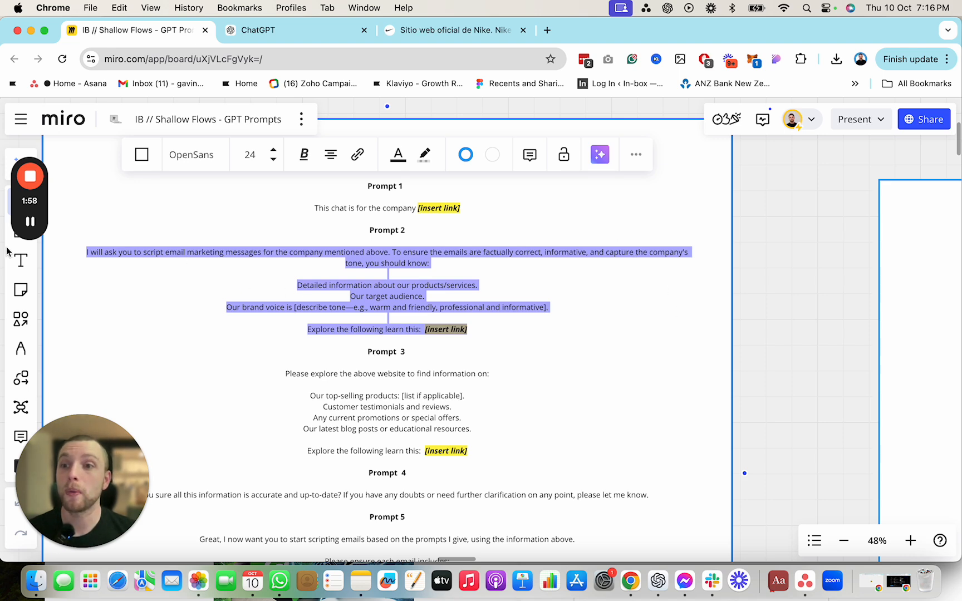
left_click(30, 221)
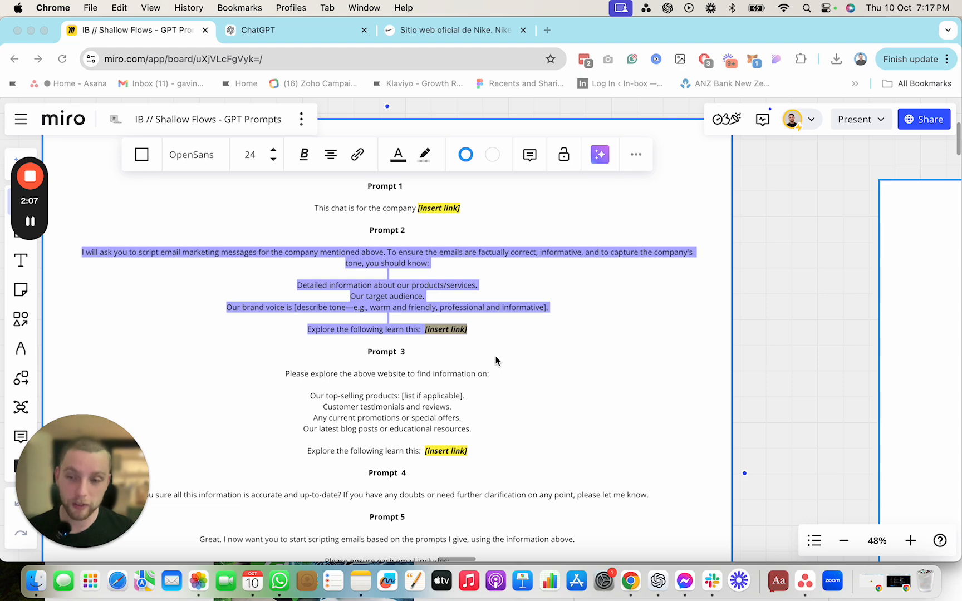
left_click(307, 36)
key("super+v")
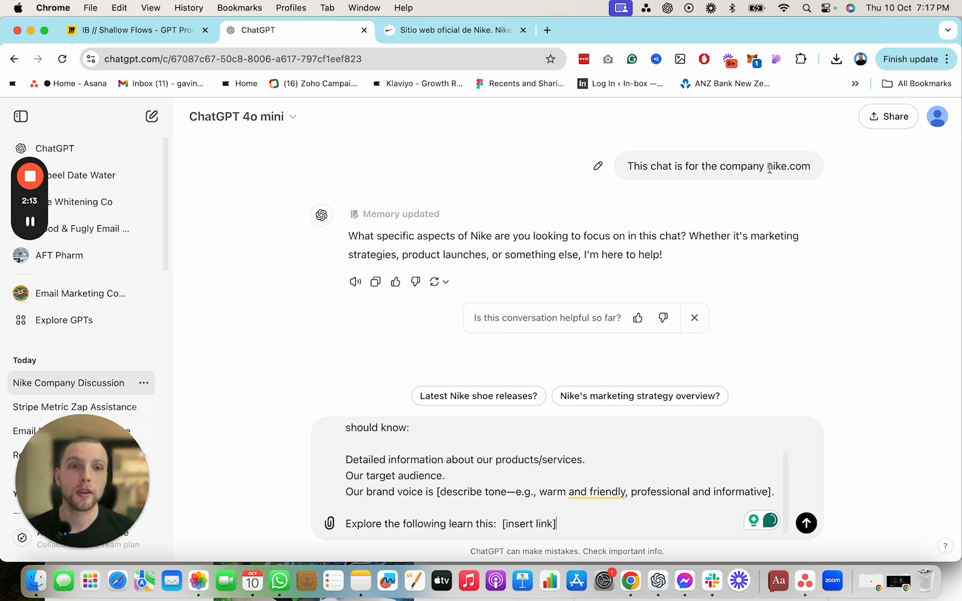
Step: Replace the [insert link] placeholder at the end of the Prompt 2 message with nike.com and send it
left_click_drag(771, 169, 827, 172)
left_click_drag(557, 524, 502, 527)
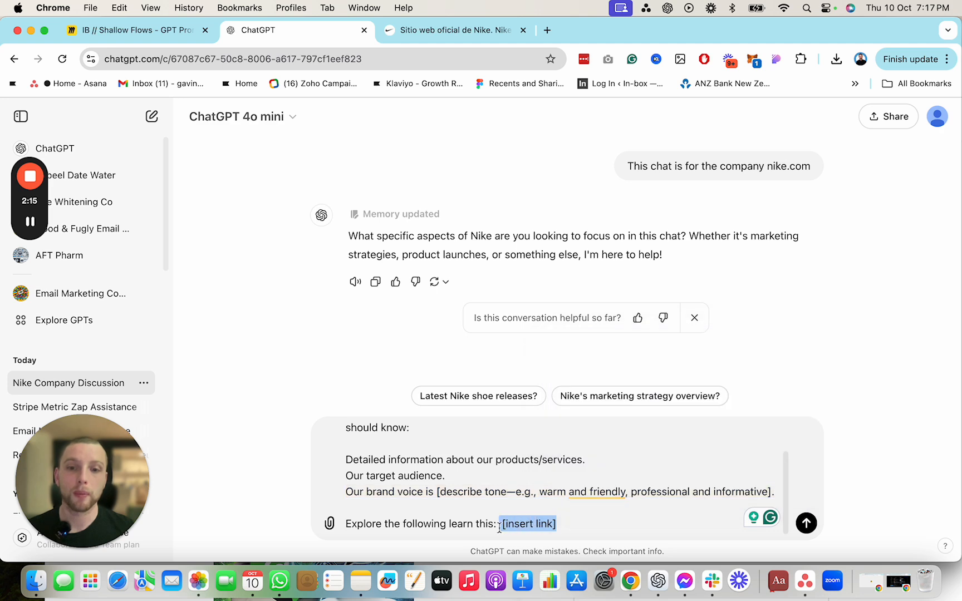
key("cmd+v")
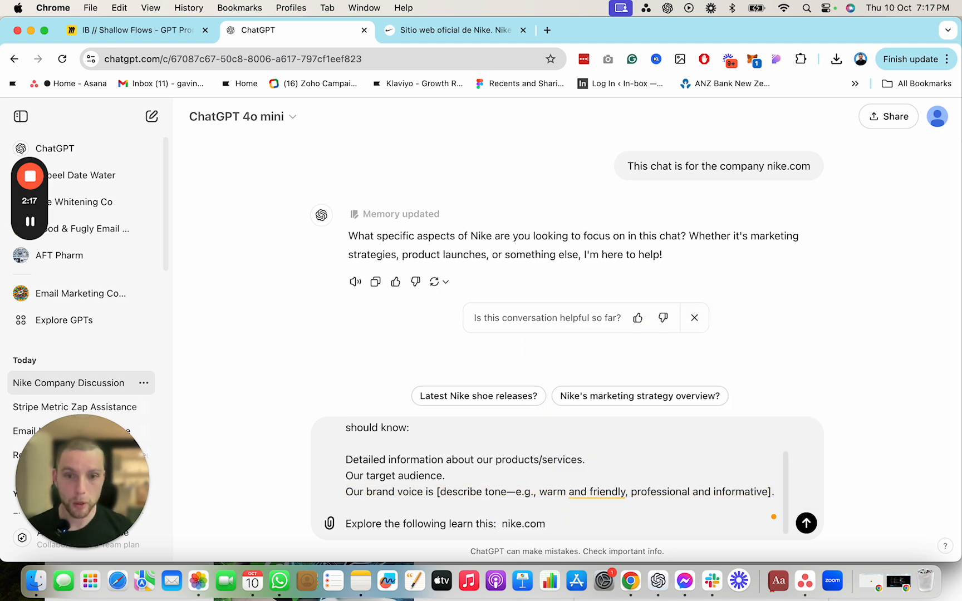
key("Return")
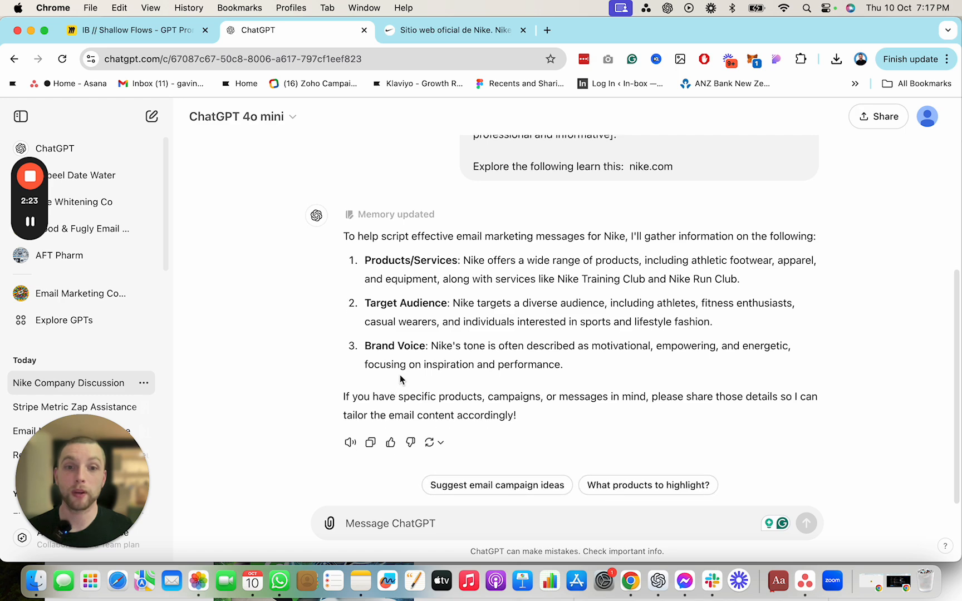
Step: Copy the full Prompt 3 text about exploring the website from the Miro board into the ChatGPT message
left_click(124, 35)
left_click_drag(473, 450, 258, 360)
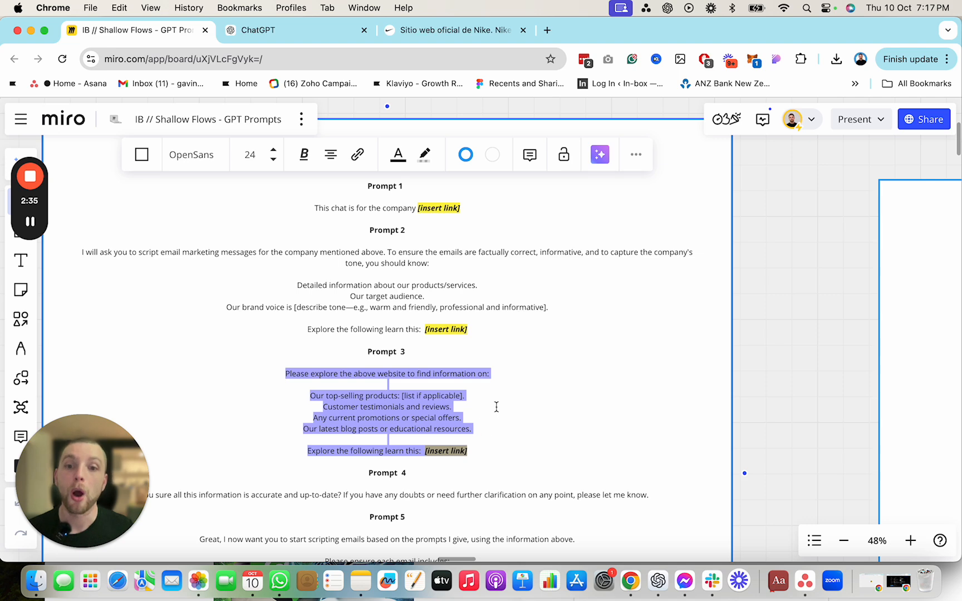
scroll(817, 350, "down", 2)
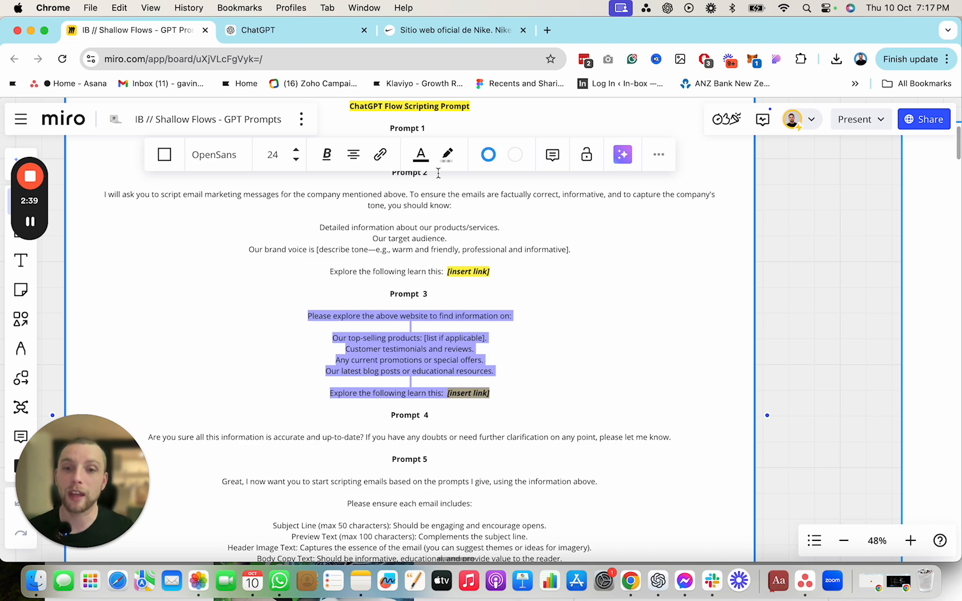
left_click(375, 35)
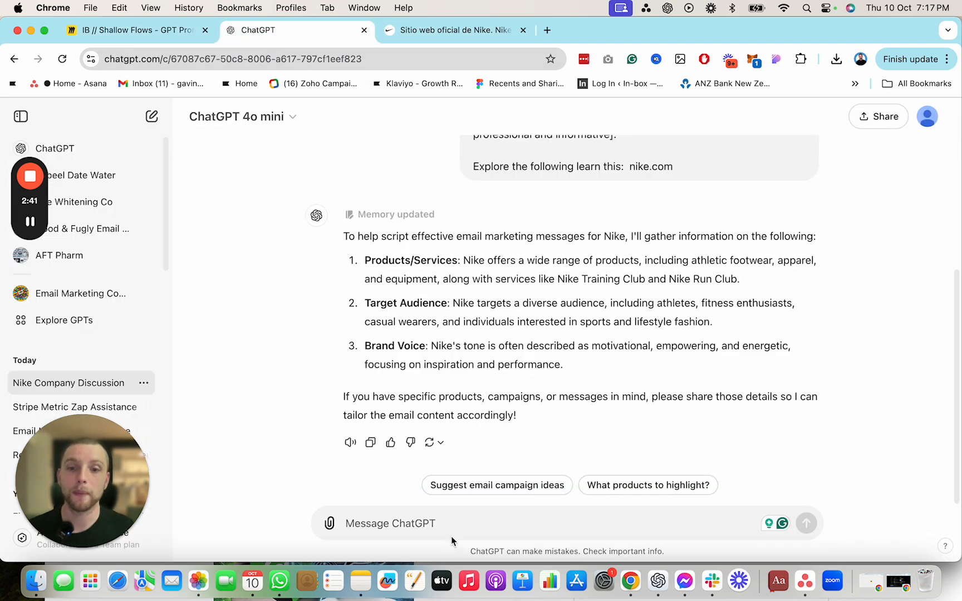
key("super+v")
Step: Replace the [insert link] placeholder in the Prompt 3 message with nike.com copied from the previous message, and send it
left_click_drag(680, 160, 629, 159)
left_click_drag(557, 526, 500, 531)
key("super+v")
key("Return")
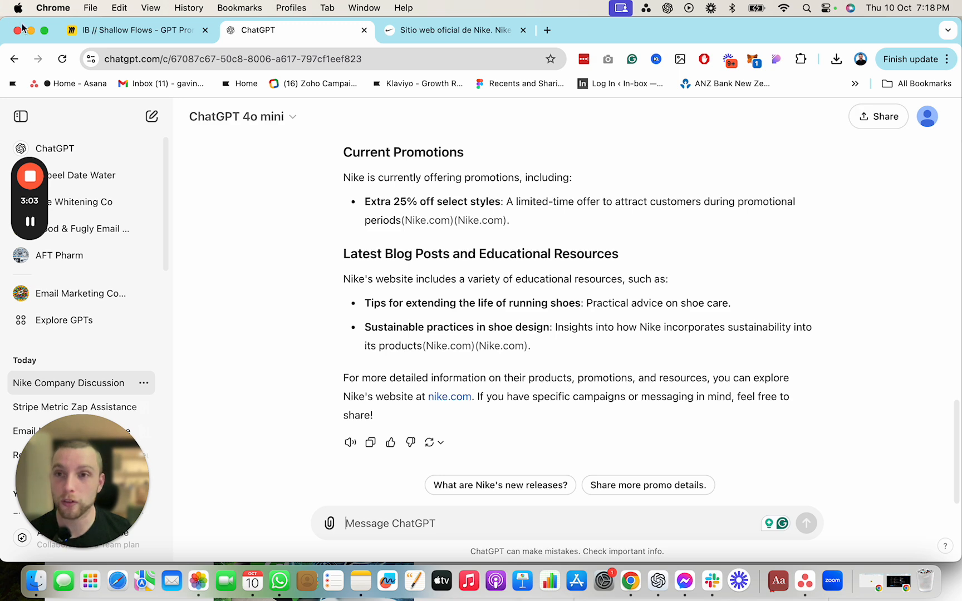
Step: Read through ChatGPT's answer on Nike's top-selling products, testimonials, current promotions and blog resources
scroll(675, 318, "up", 5)
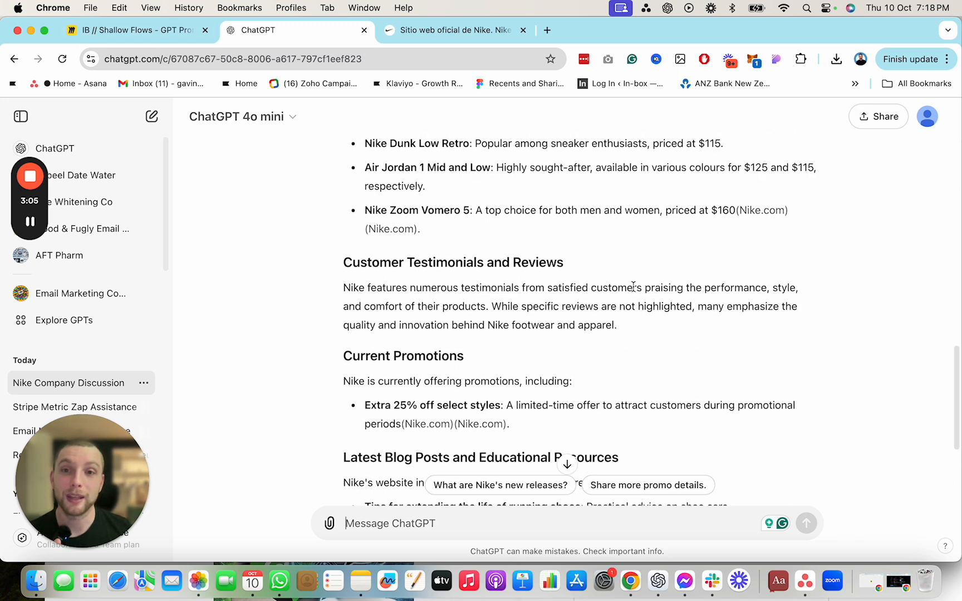
scroll(635, 286, "up", 5)
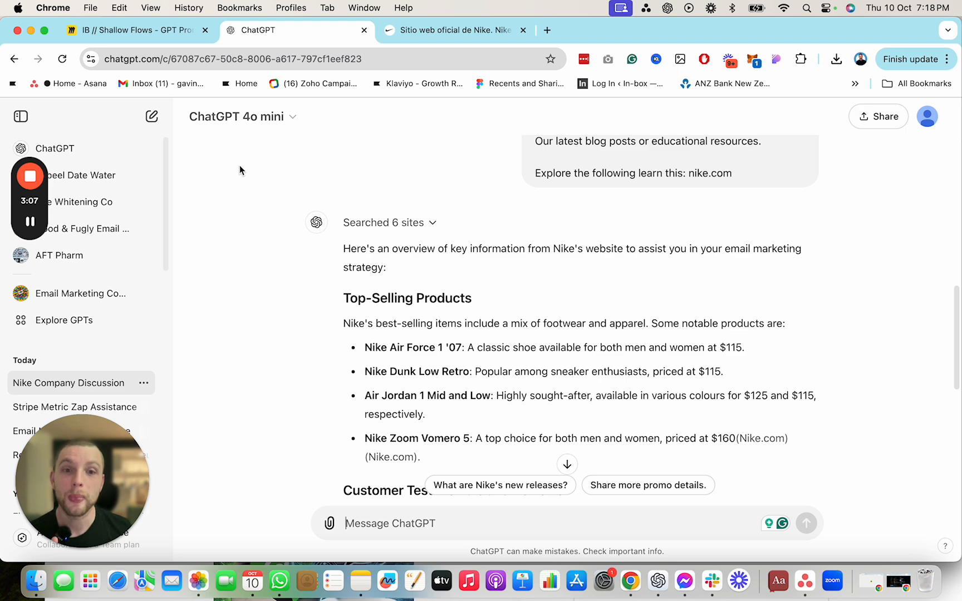
scroll(344, 270, "down", 2)
scroll(344, 270, "down", 6)
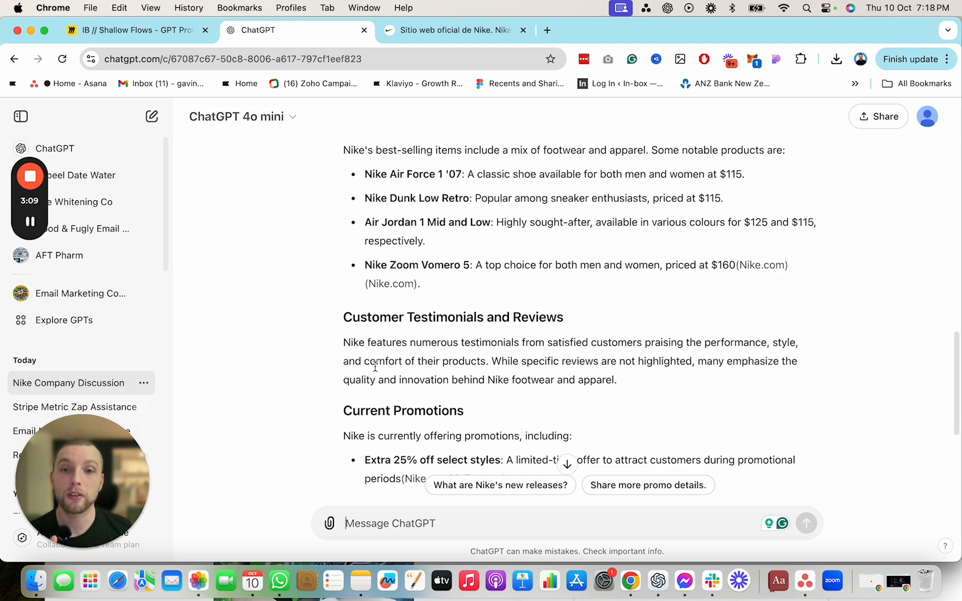
scroll(347, 266, "down", 1)
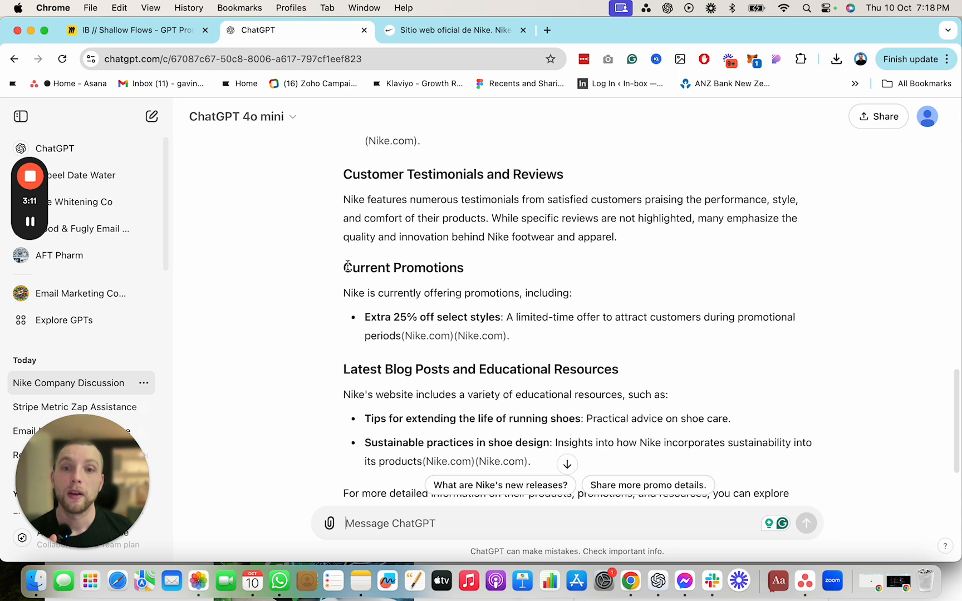
scroll(533, 290, "down", 4)
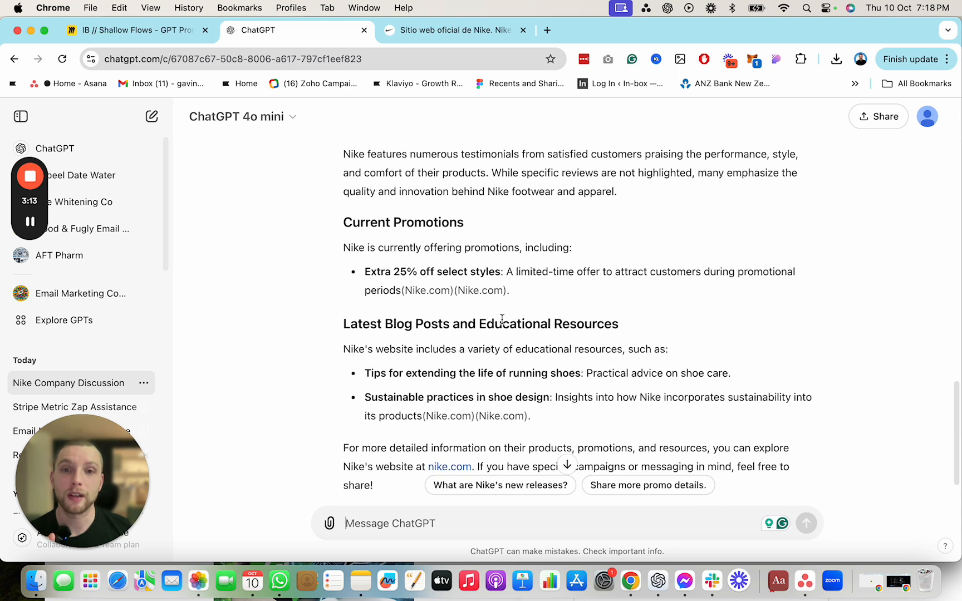
Step: Copy the Prompt 4 question about accurate and up-to-date information from the Miro board into ChatGPT and send it
left_click(165, 40)
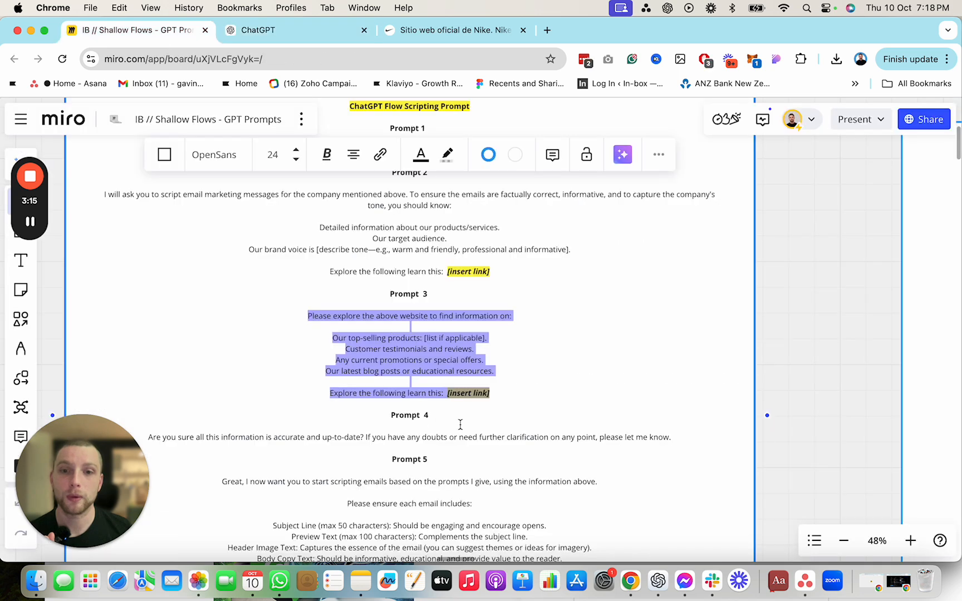
triple_click(462, 440)
triple_click(465, 440)
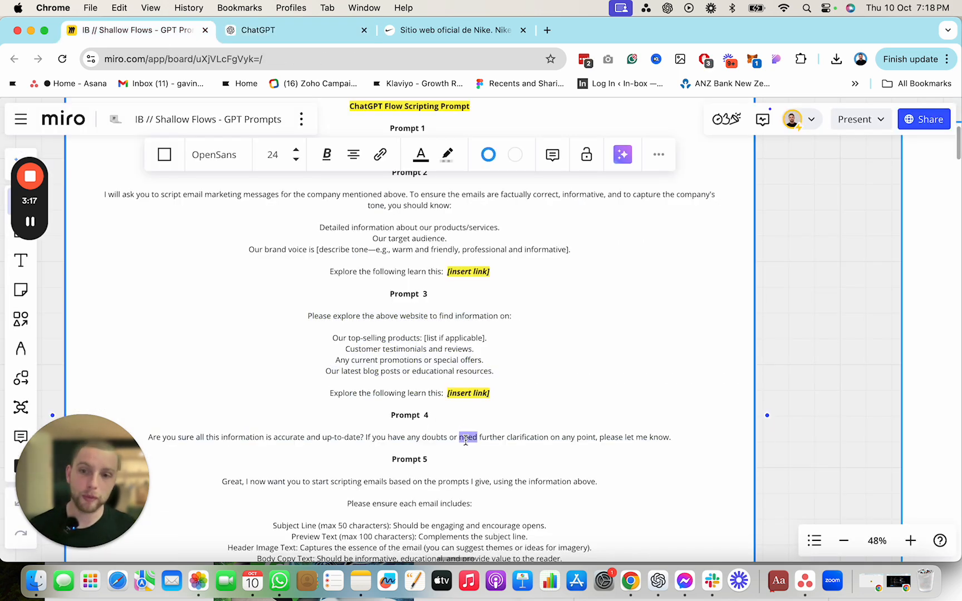
left_click(296, 31)
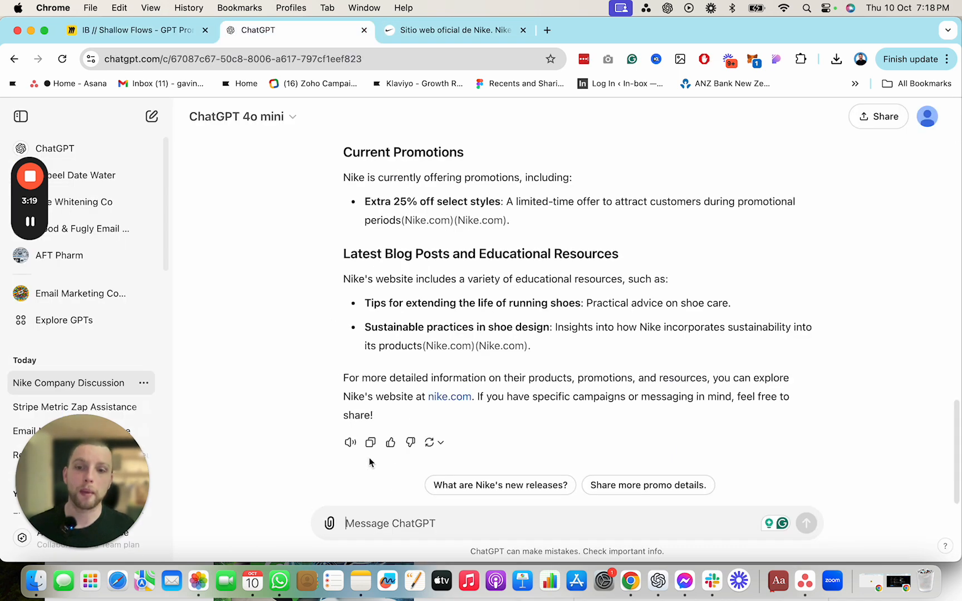
key("super+v")
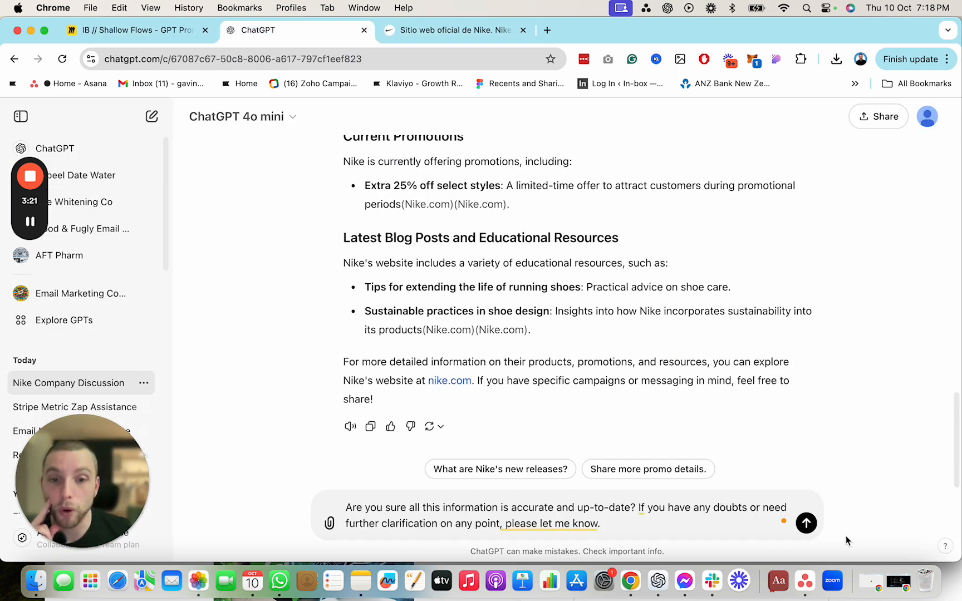
left_click(805, 524)
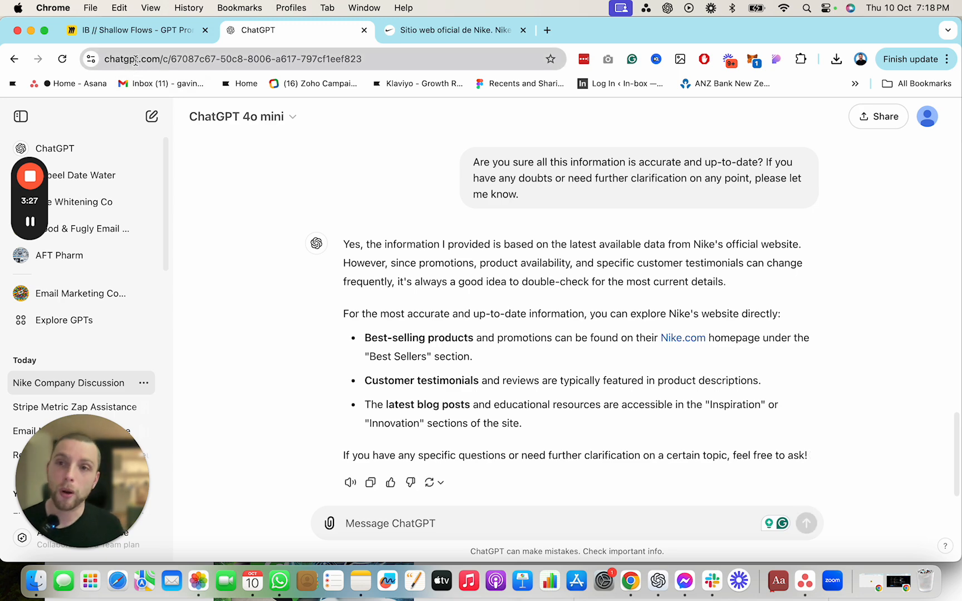
Step: Copy the full Prompt 5 text about starting to script emails from the Miro board into the ChatGPT message
left_click(140, 32)
left_click(442, 494)
scroll(443, 490, "down", 3)
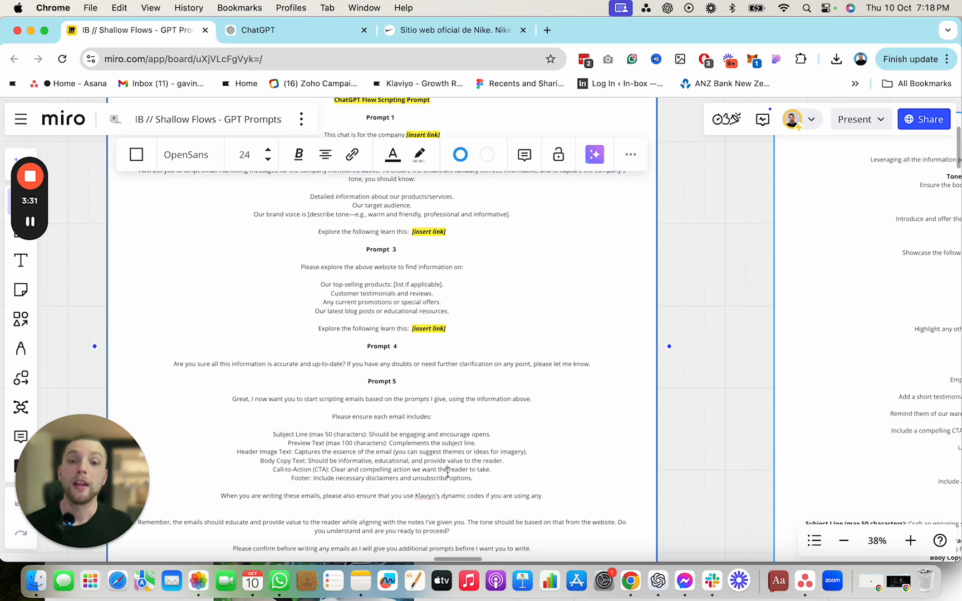
scroll(448, 473, "down", 2)
left_click_drag(519, 535, 262, 415)
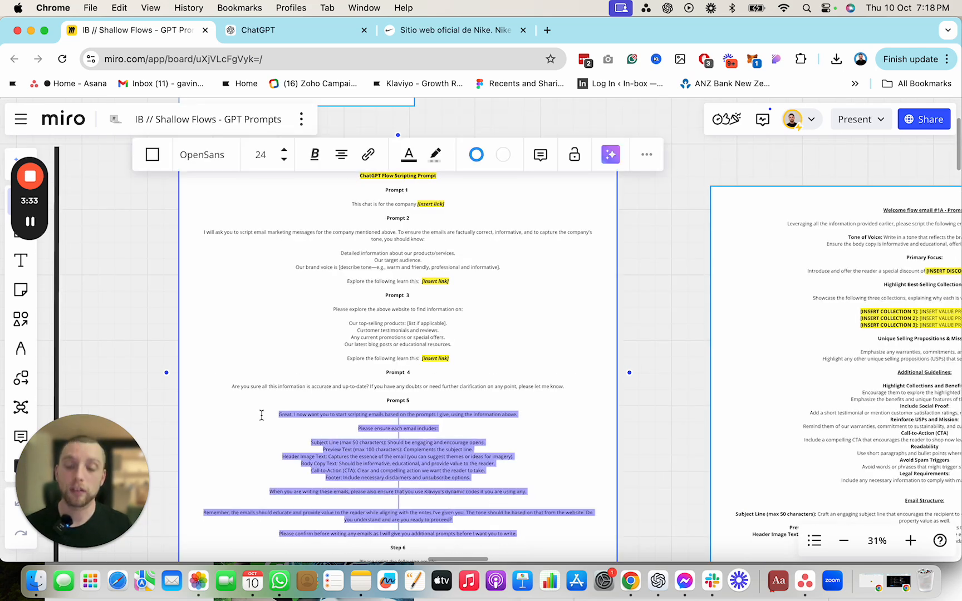
key("super+c")
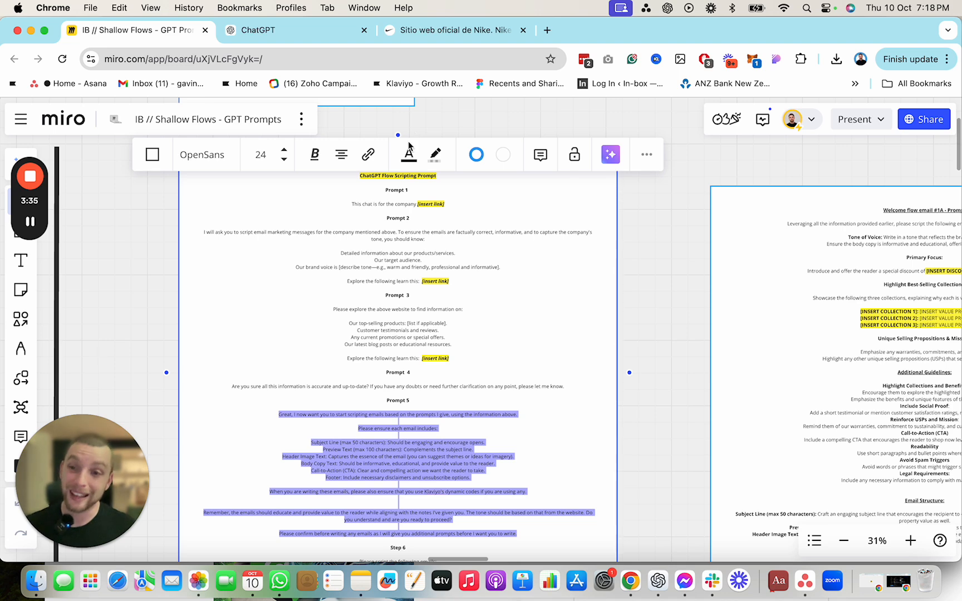
left_click(327, 36)
left_click(483, 523)
key("super+v")
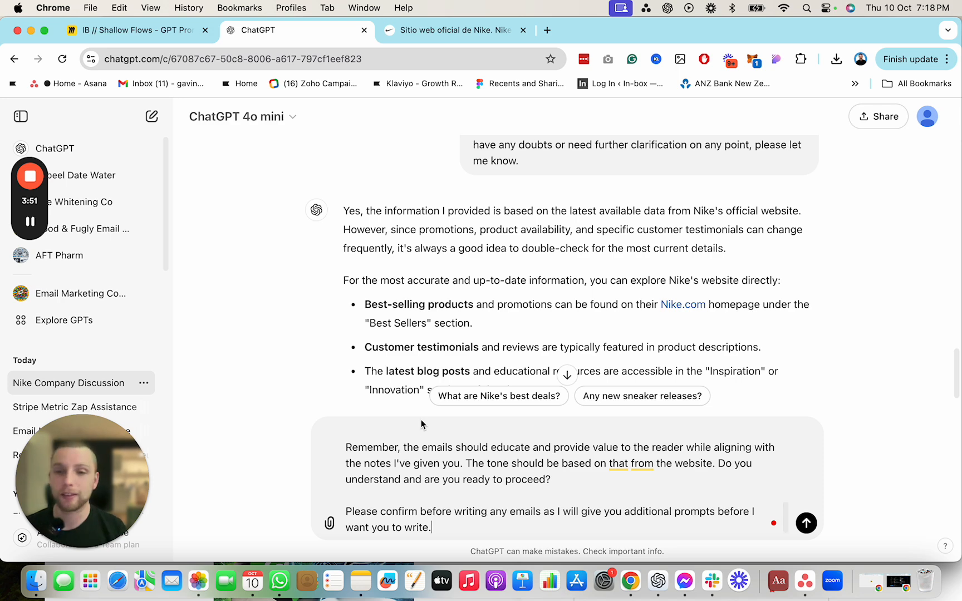
Step: Review the Prompt 5 message from its opening line to the closing confirmation request, and send it
scroll(473, 469, "up", 10)
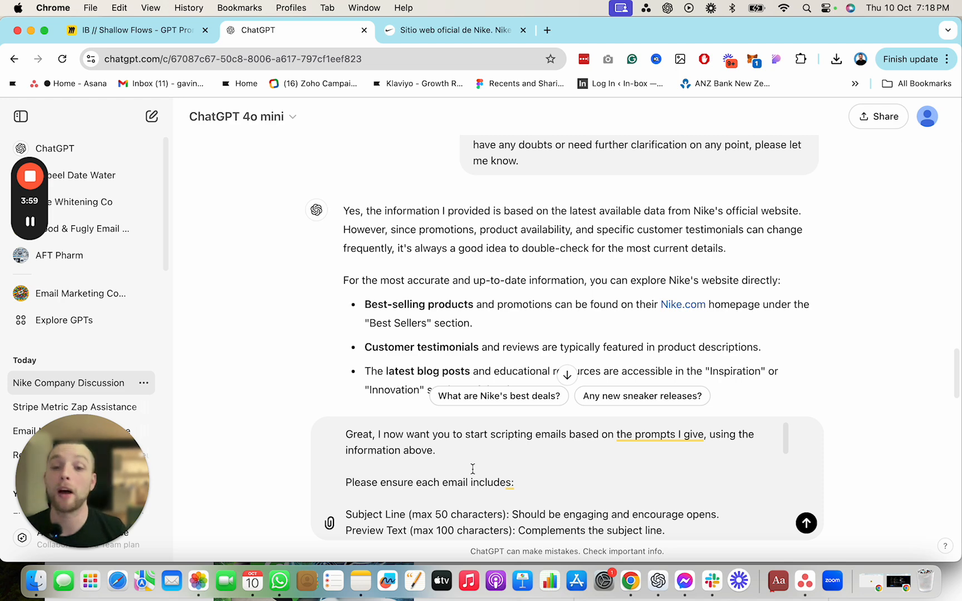
scroll(473, 469, "down", 3)
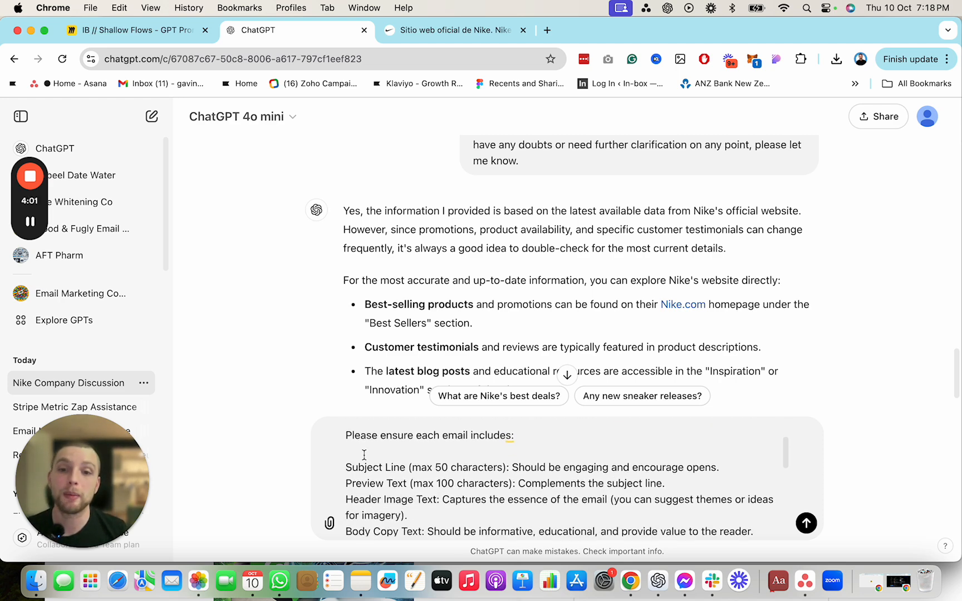
scroll(395, 504, "down", 4)
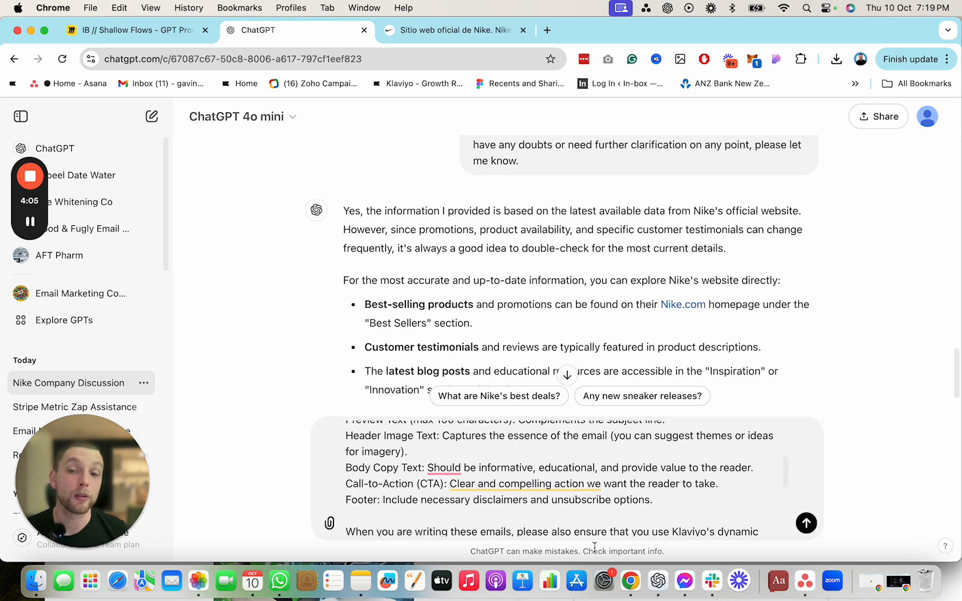
scroll(383, 477, "down", 5)
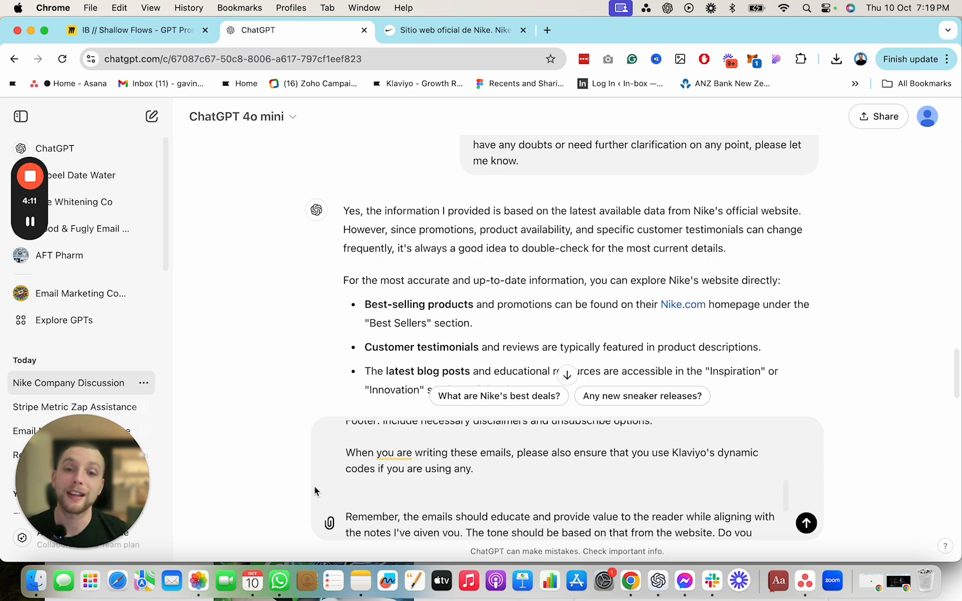
mouse_move(392, 455)
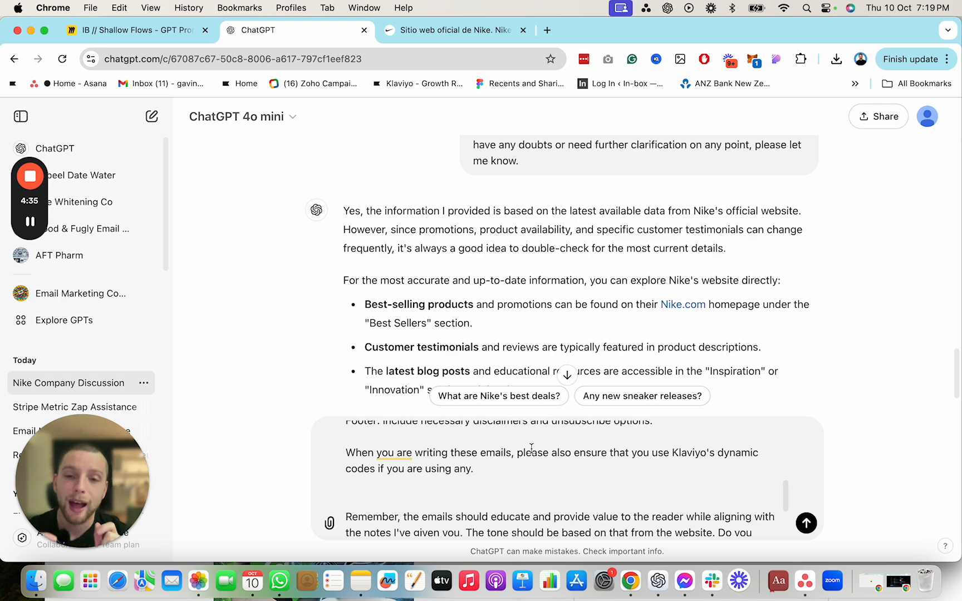
scroll(532, 448, "down", 3)
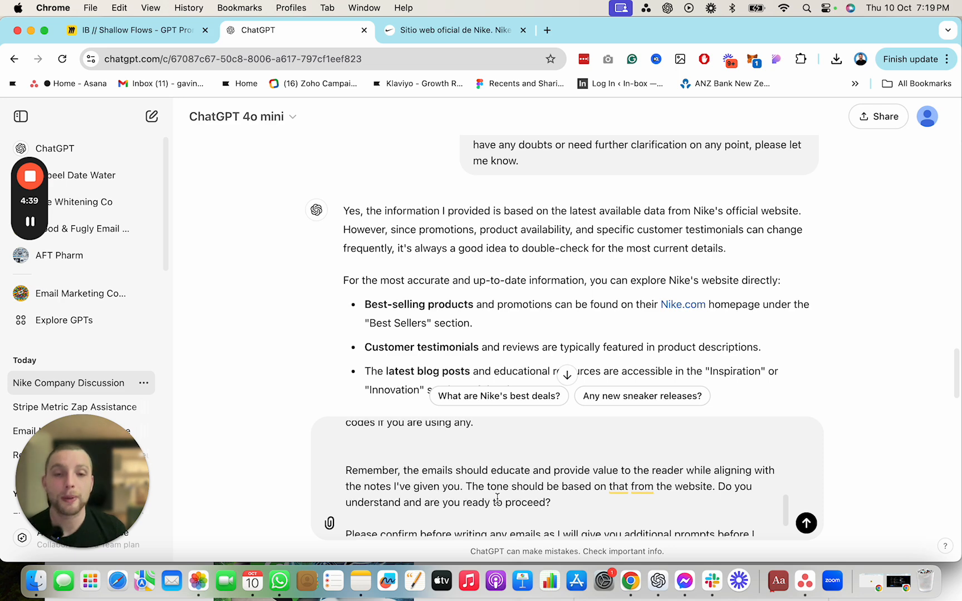
scroll(479, 473, "down", 1)
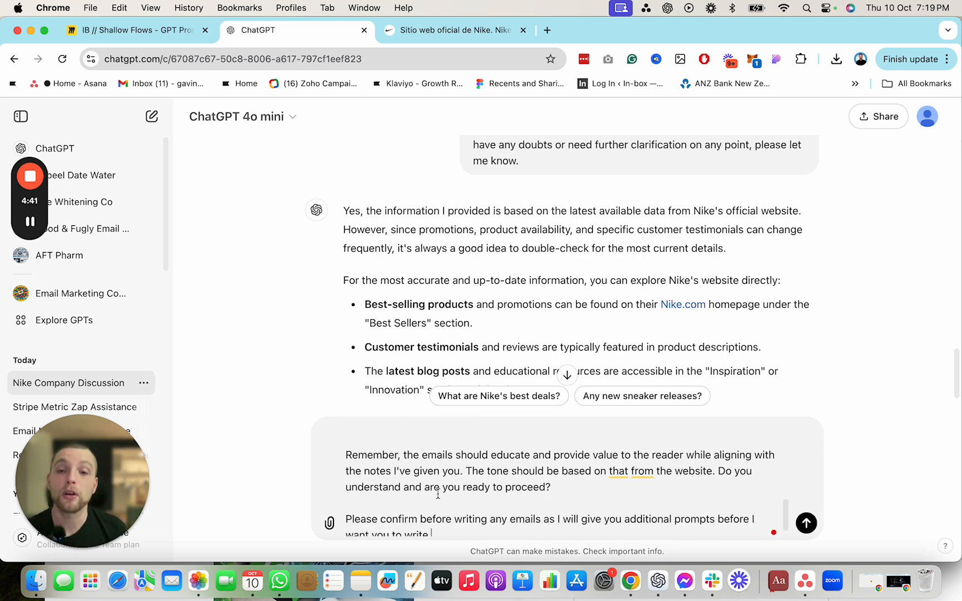
scroll(447, 466, "down", 1)
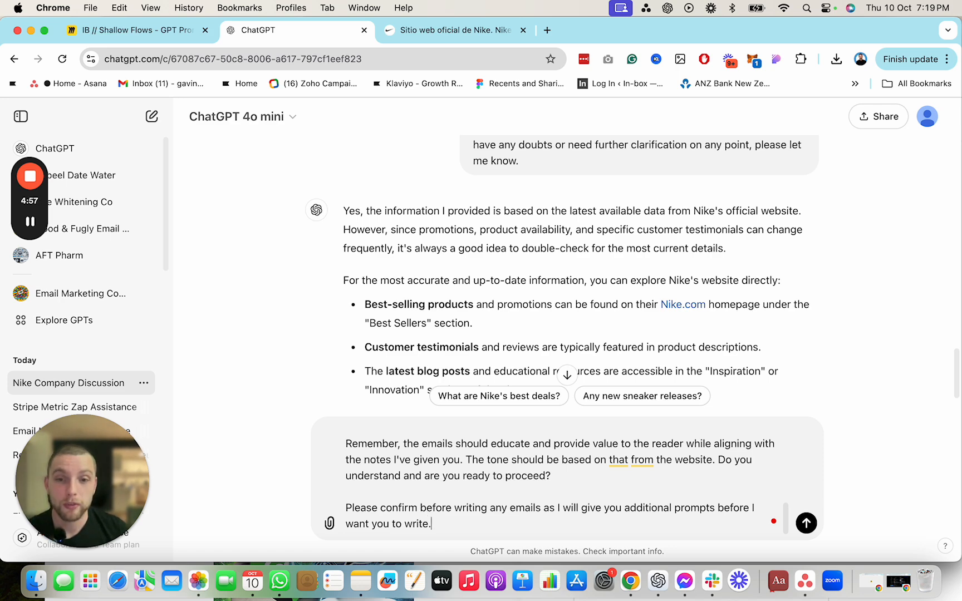
key("Return")
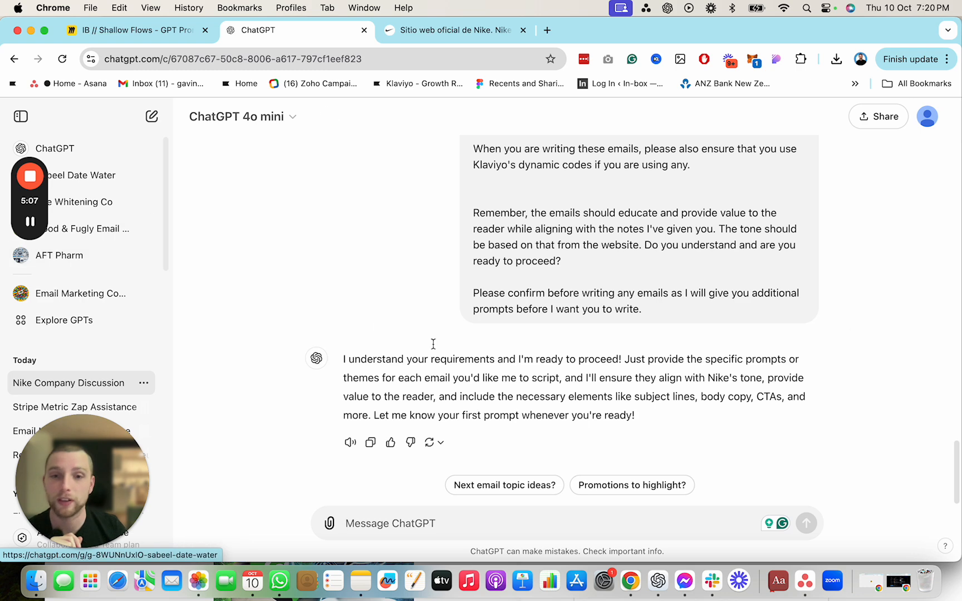
Step: Return to the Miro board and examine the Welcome Series flow diagram with its surrounding email prompts
left_click(160, 34)
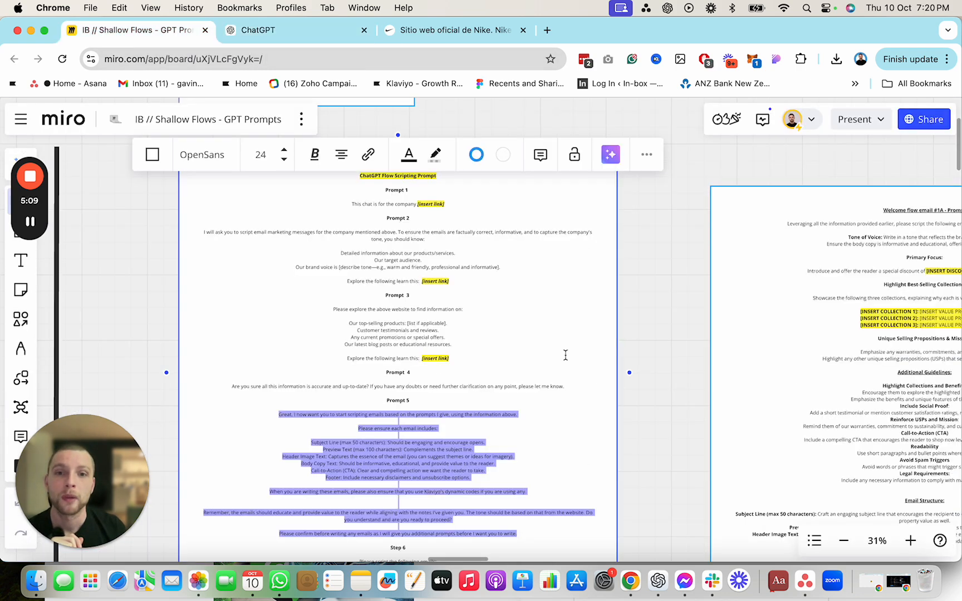
scroll(442, 359, "right", 5)
scroll(443, 358, "up", 4)
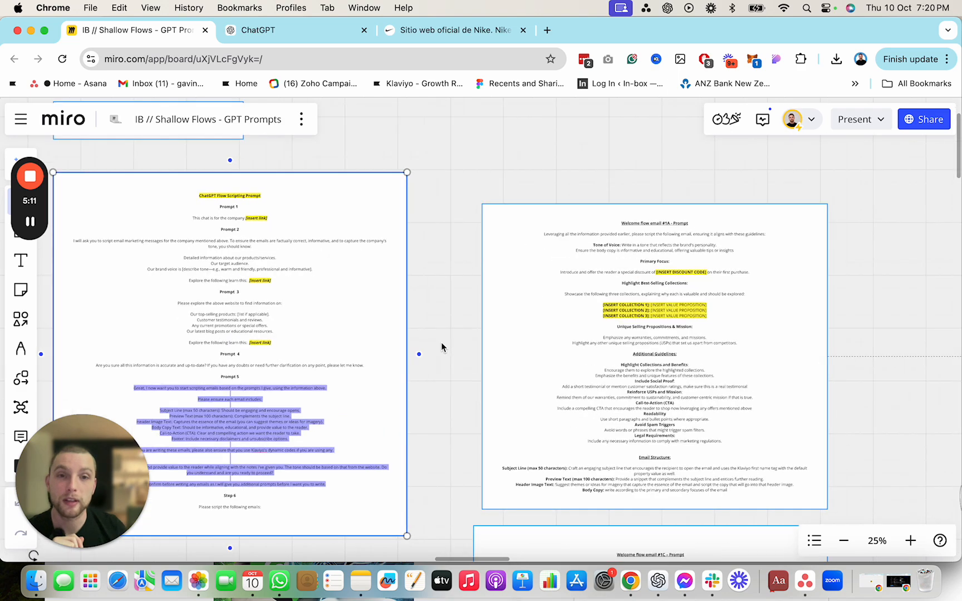
left_click_drag(447, 345, 276, 324)
scroll(863, 273, "up", 2)
left_click_drag(762, 367, 400, 273)
scroll(470, 311, "down", 4)
scroll(482, 366, "down", 5)
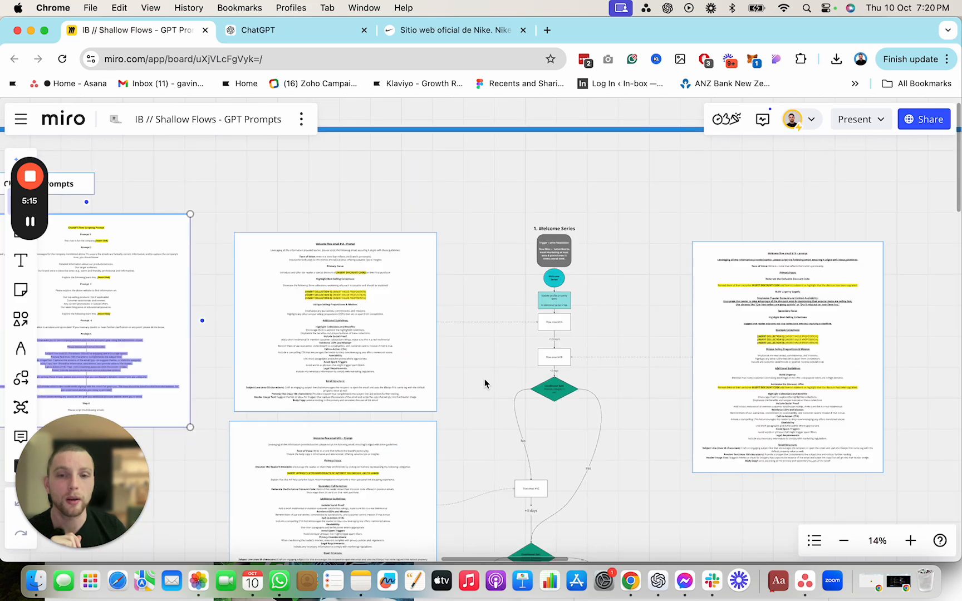
left_click_drag(486, 381, 465, 317)
left_click_drag(433, 283, 429, 205)
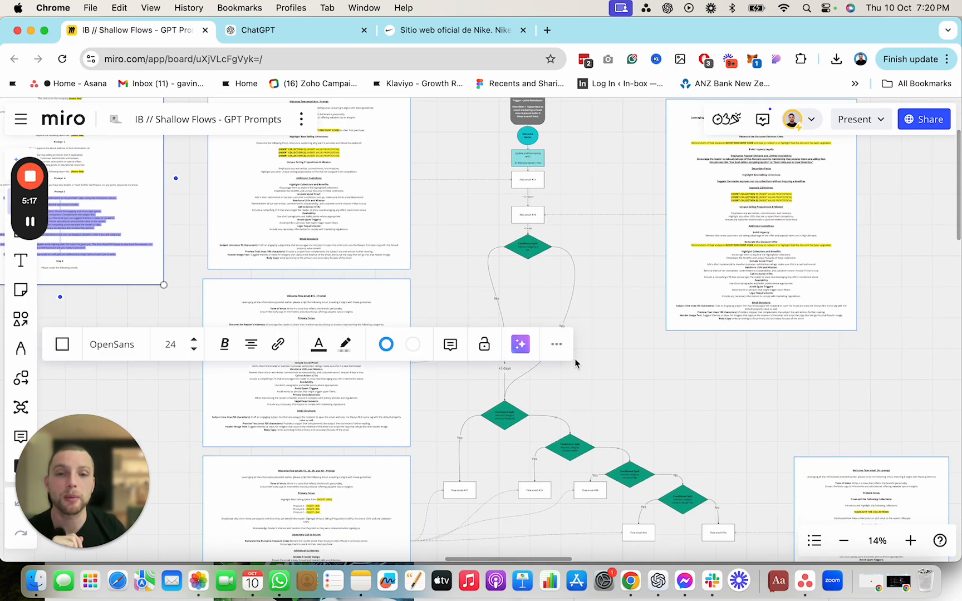
scroll(300, 393, "up", 3)
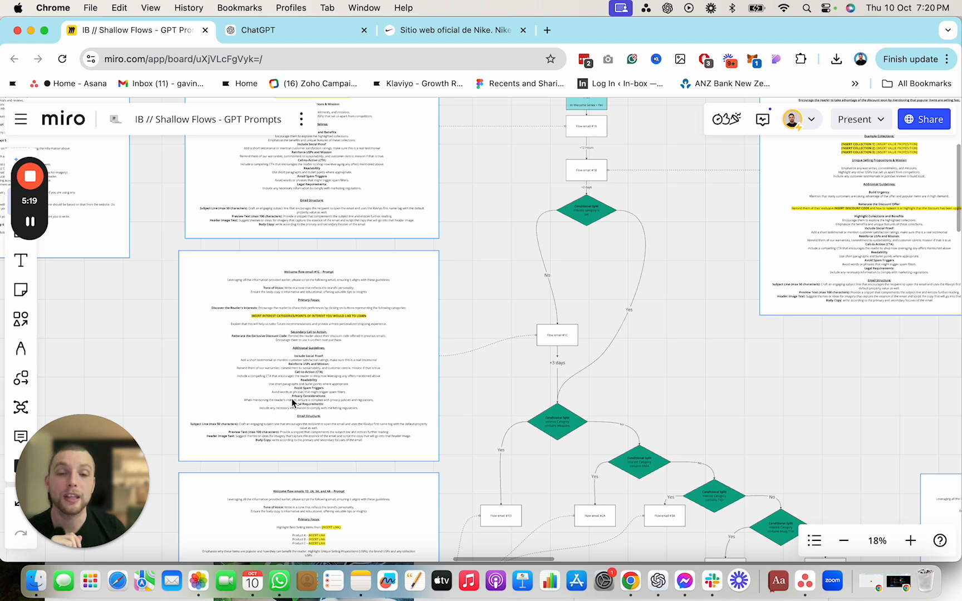
scroll(293, 399, "down", 4)
scroll(334, 343, "up", 4)
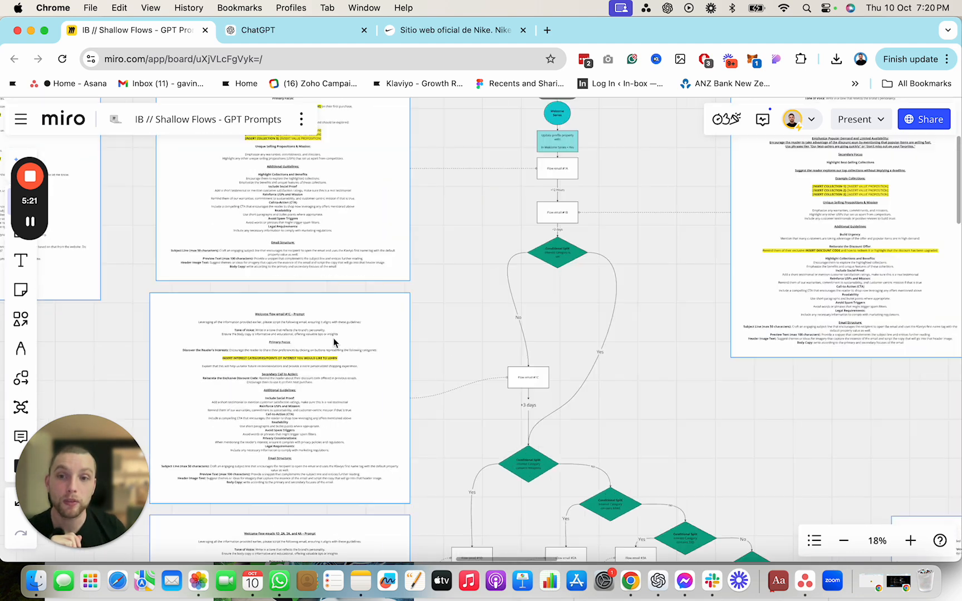
Step: View the whole Miro board to survey all the flow diagrams and prompt boxes
scroll(337, 413, "down", 5)
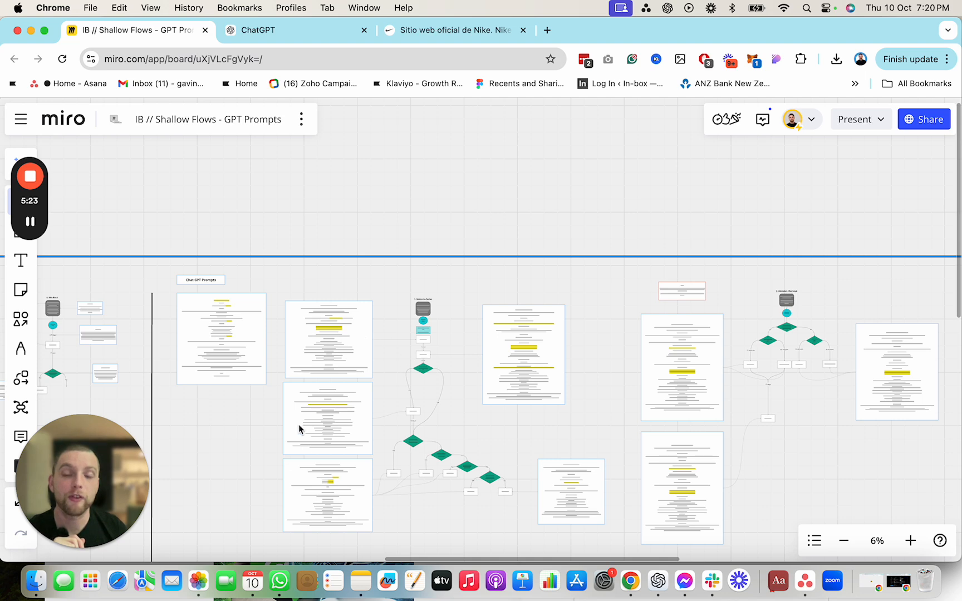
scroll(339, 322, "up", 6)
scroll(365, 389, "down", 8)
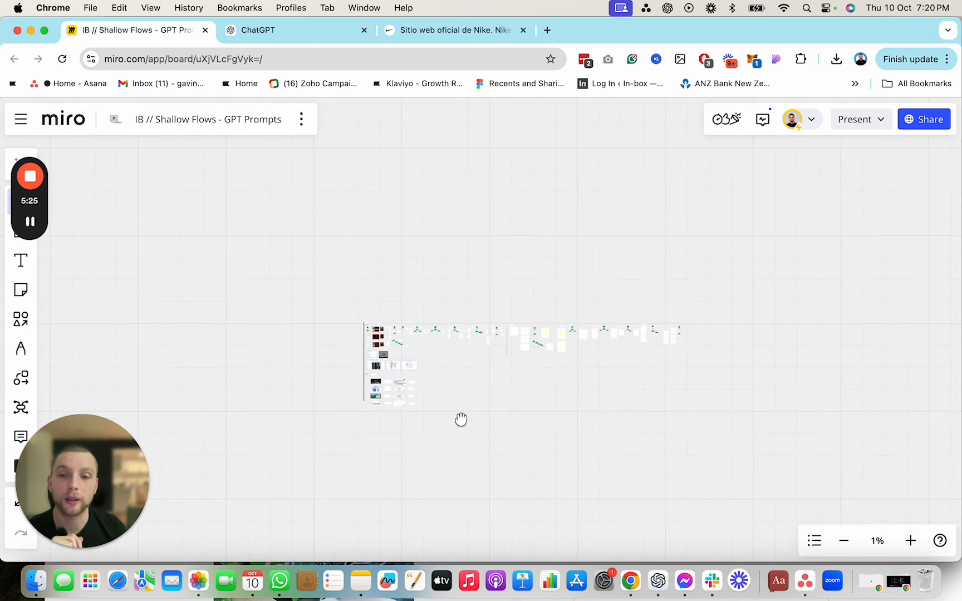
Step: Survey the flow diagrams across the Miro board and locate the Welcome flow email #1A prompt beside the Welcome Series
scroll(389, 383, "up", 5)
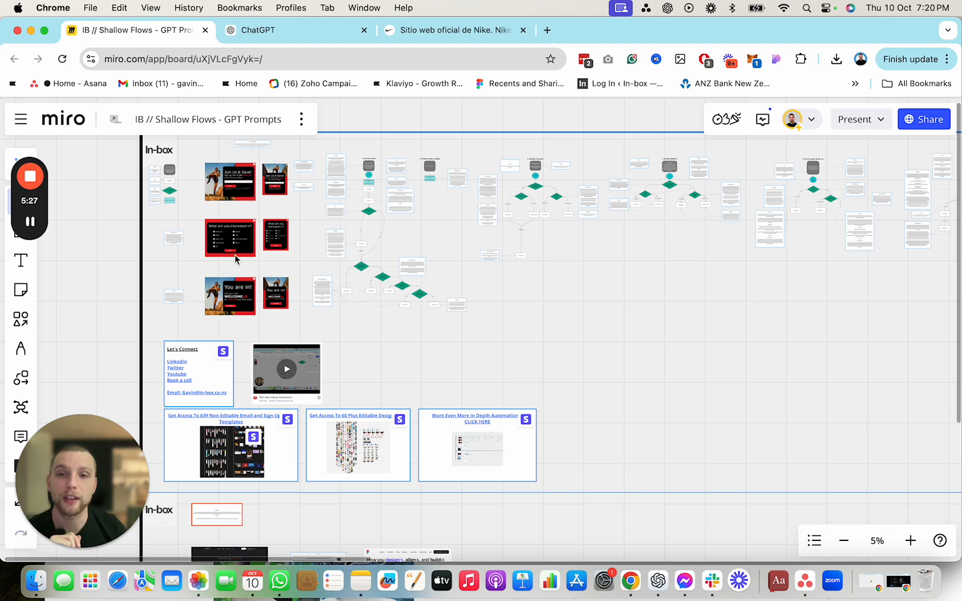
scroll(364, 231, "up", 2)
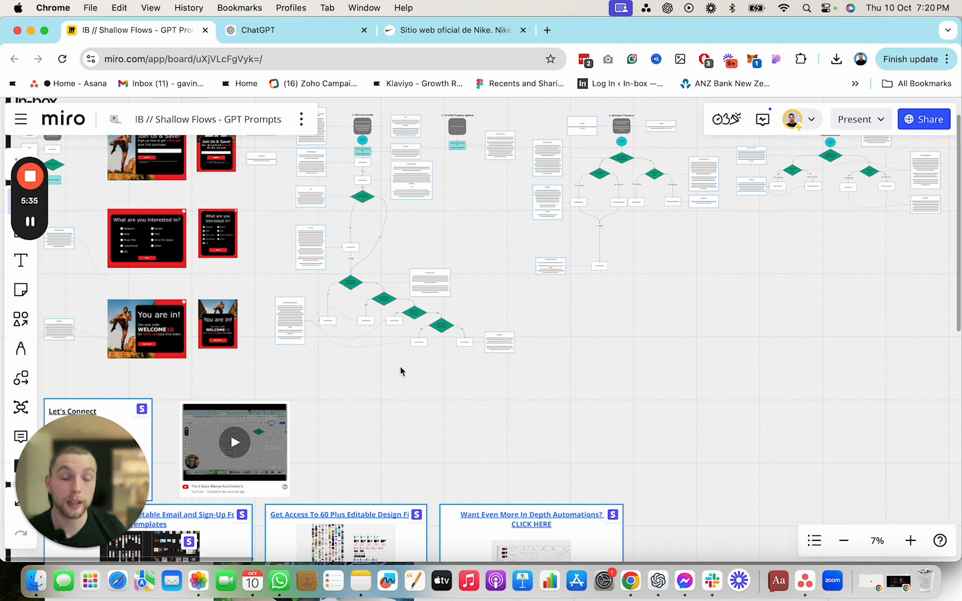
scroll(300, 193, "up", 3)
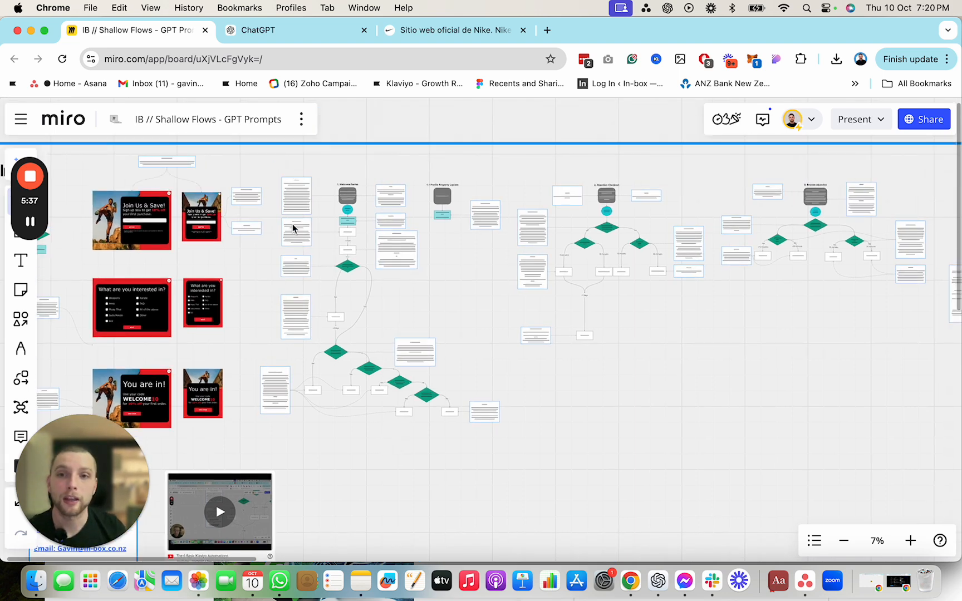
scroll(367, 436, "right", 10)
scroll(232, 328, "right", 5)
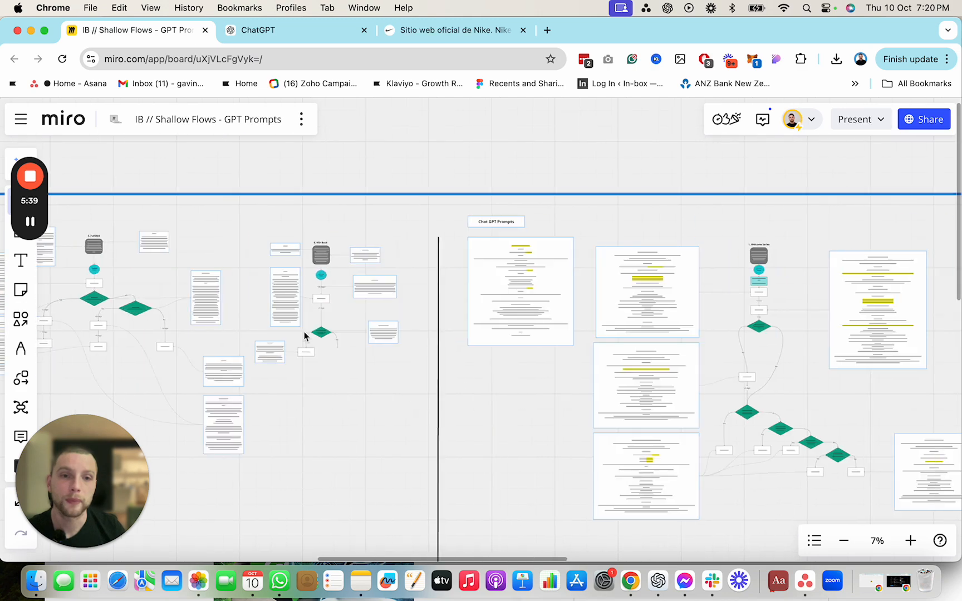
scroll(774, 301, "up", 5)
scroll(606, 299, "up", 10)
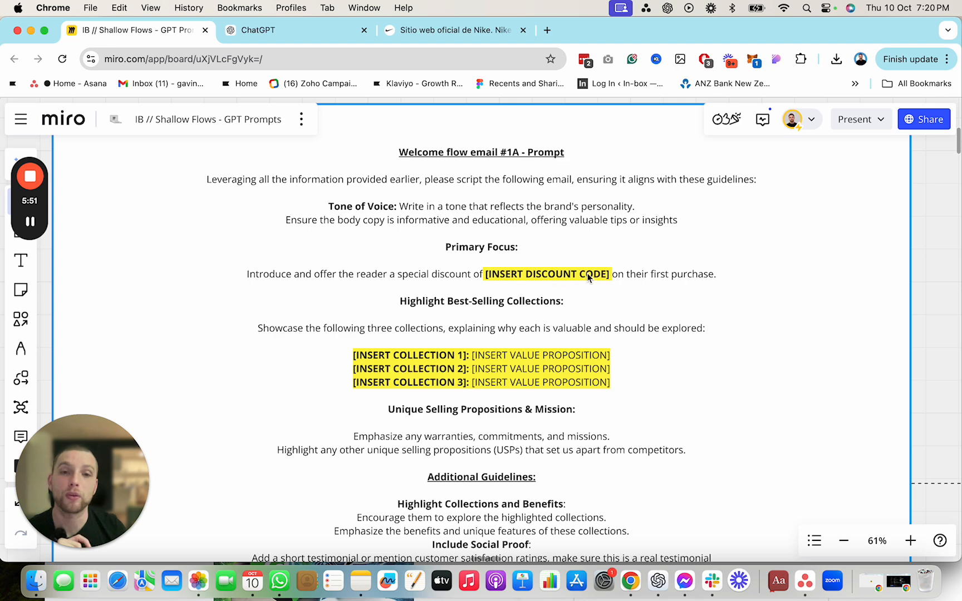
Step: Copy the full Welcome flow email #1A prompt text from the Miro board into the ChatGPT message
scroll(582, 279, "down", 2)
scroll(538, 404, "down", 4)
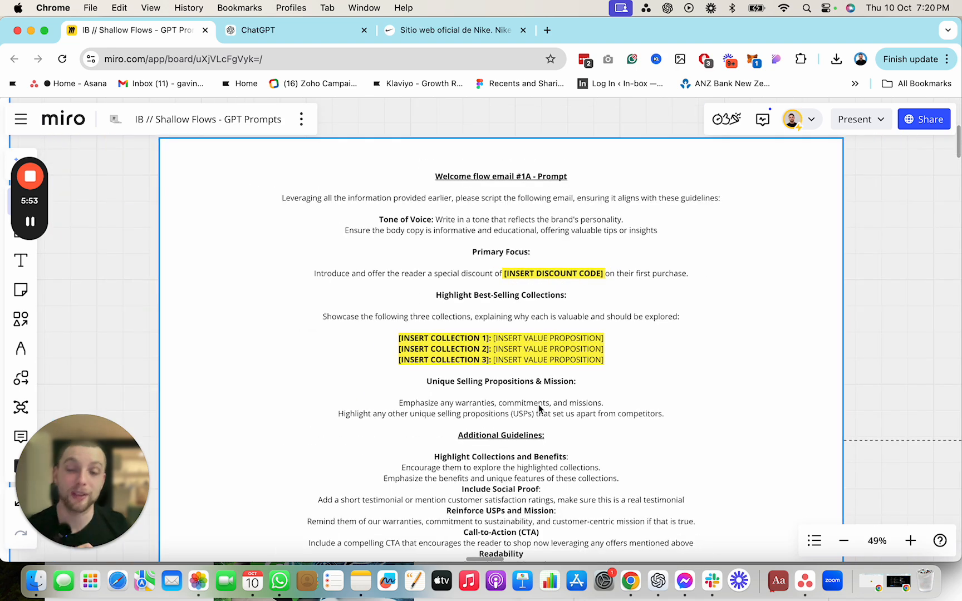
double_click(541, 401)
key("super+a")
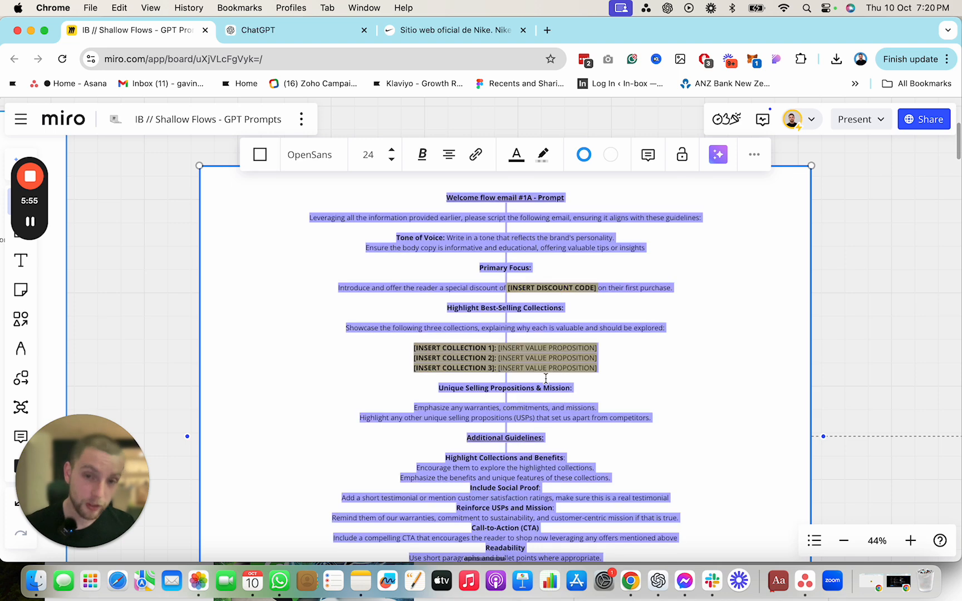
key("super+c")
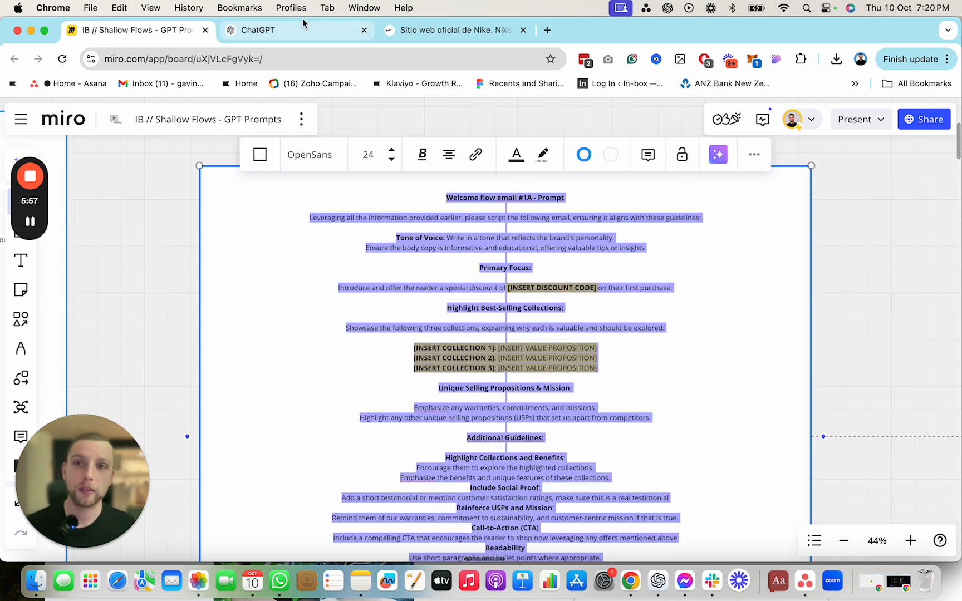
left_click(296, 30)
key("super+v")
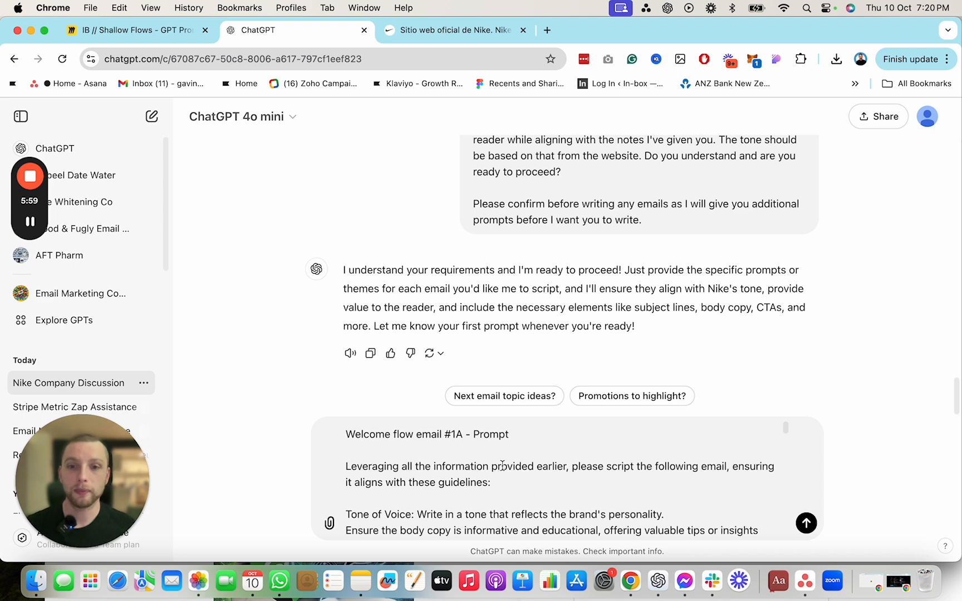
Step: Replace the [INSERT DISCOUNT CODE] placeholder under Primary Focus in the unsent message with "WELCOME10 for 10%"
scroll(501, 467, "down", 10)
scroll(515, 468, "up", 5)
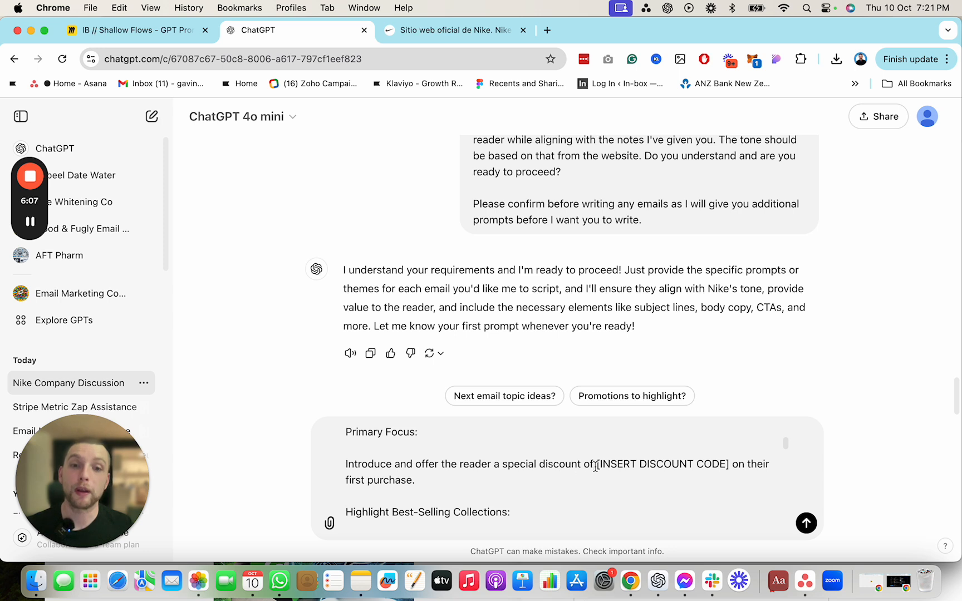
left_click_drag(599, 466, 737, 468)
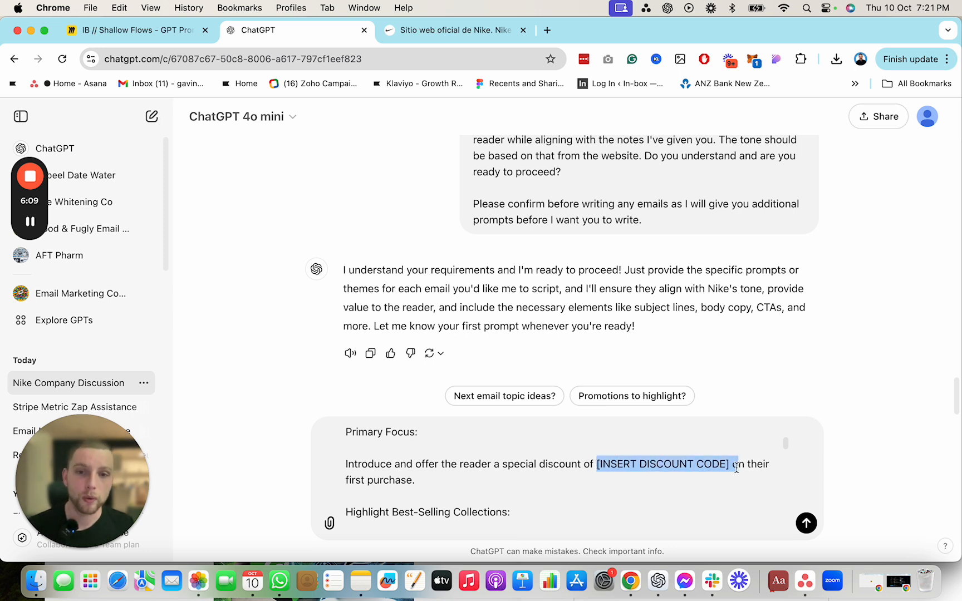
type("WE<C")
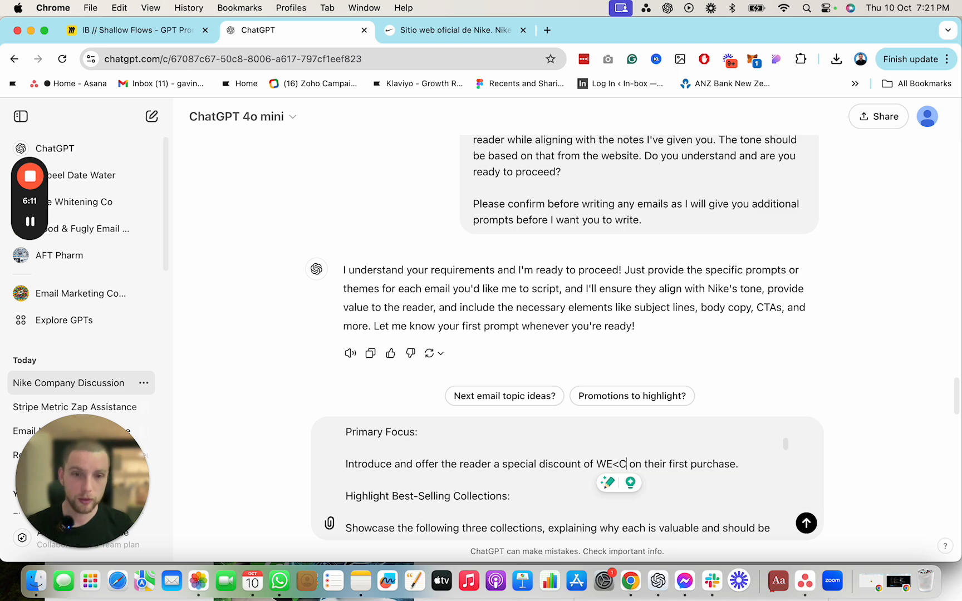
key("BackSpace")
key("BackSpace")
type("LCOME")
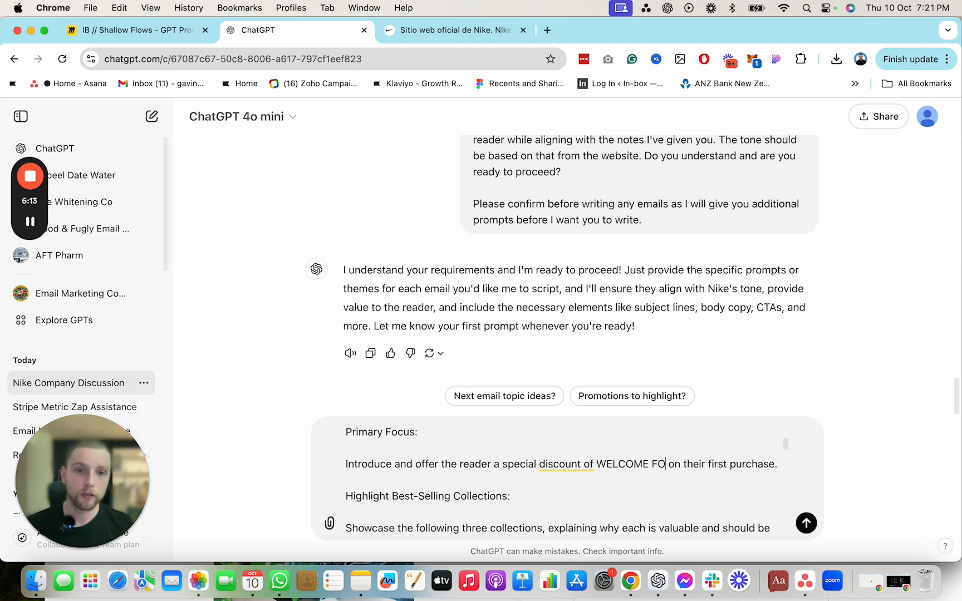
type("10 F")
key("BackSpace")
type("for 10%")
Step: Replace the three [INSERT COLLECTION] placeholder lines with the top-selling products list copied from ChatGPT's earlier Nike overview, Air Force 1 '07 through Zoom Vomero 5
scroll(749, 458, "down", 3)
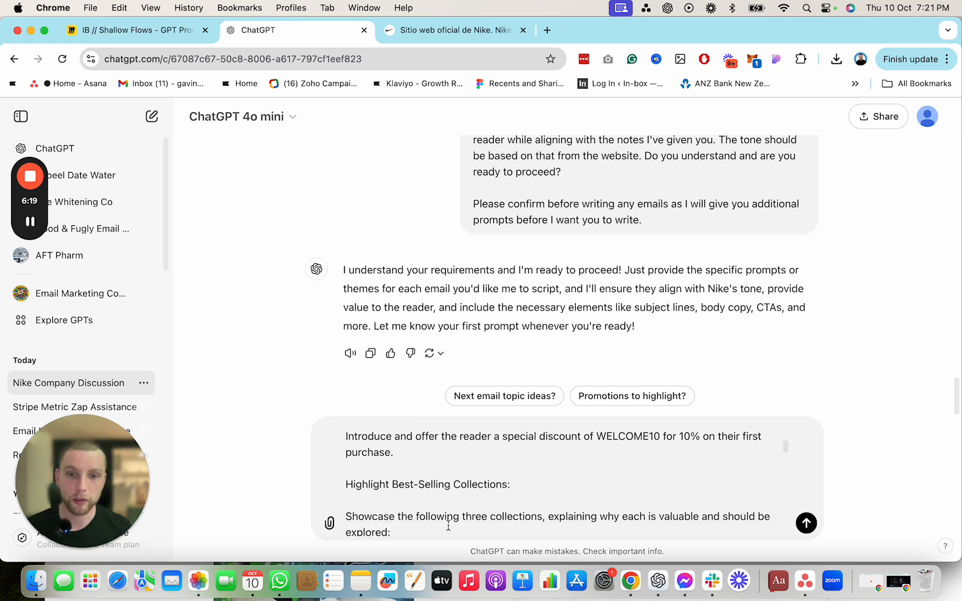
scroll(444, 473, "down", 3)
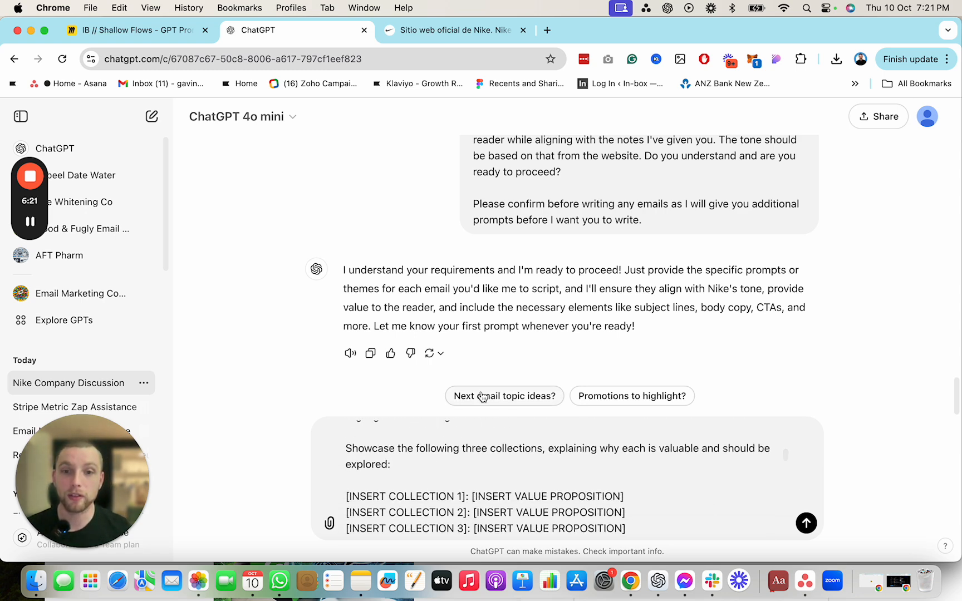
scroll(456, 188, "up", 1)
scroll(456, 190, "up", 10)
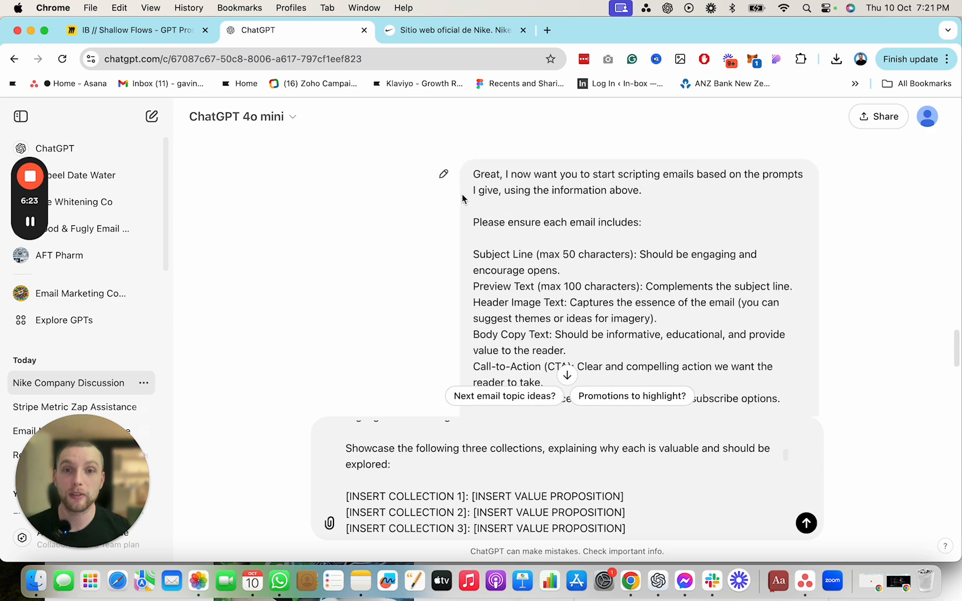
scroll(463, 199, "up", 10)
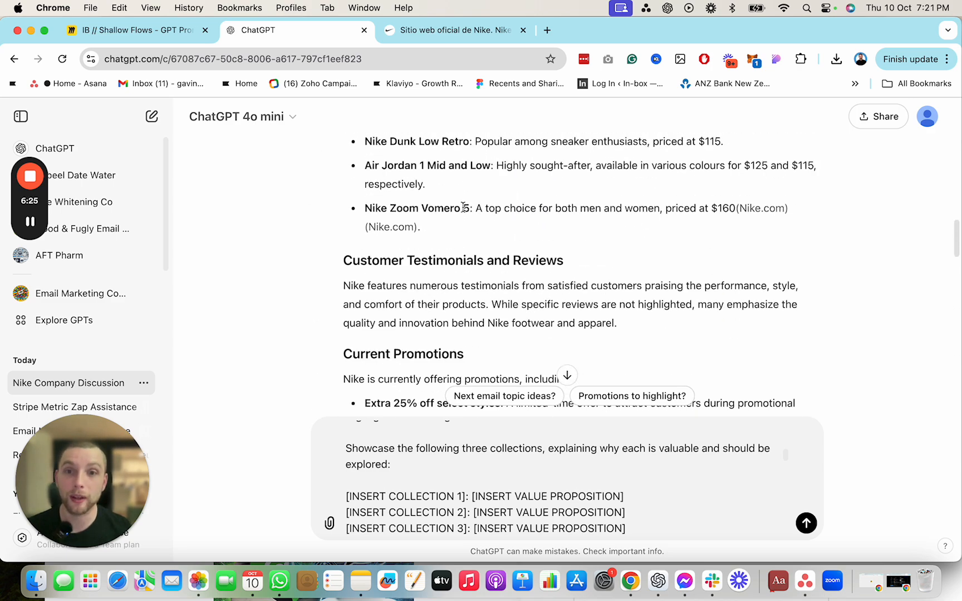
scroll(463, 208, "down", 1)
left_click_drag(443, 346, 362, 240)
scroll(663, 451, "down", 3)
left_click_drag(663, 451, 346, 448)
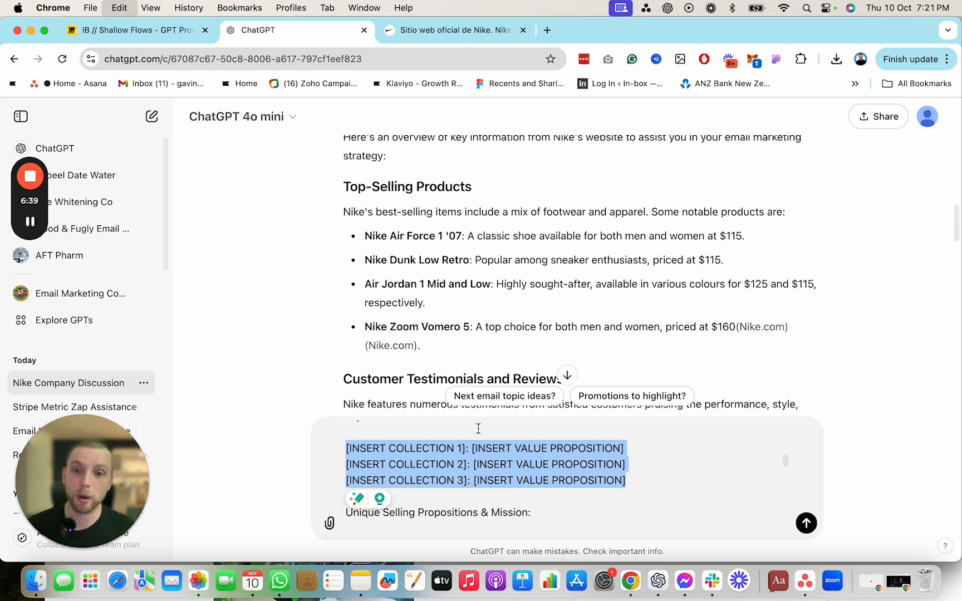
key("super+v")
Step: Insert a blank line between the pasted product list and the "Unique Selling Propositions & Mission" heading
scroll(440, 513, "down", 2)
scroll(440, 513, "down", 1)
scroll(438, 490, "up", 3)
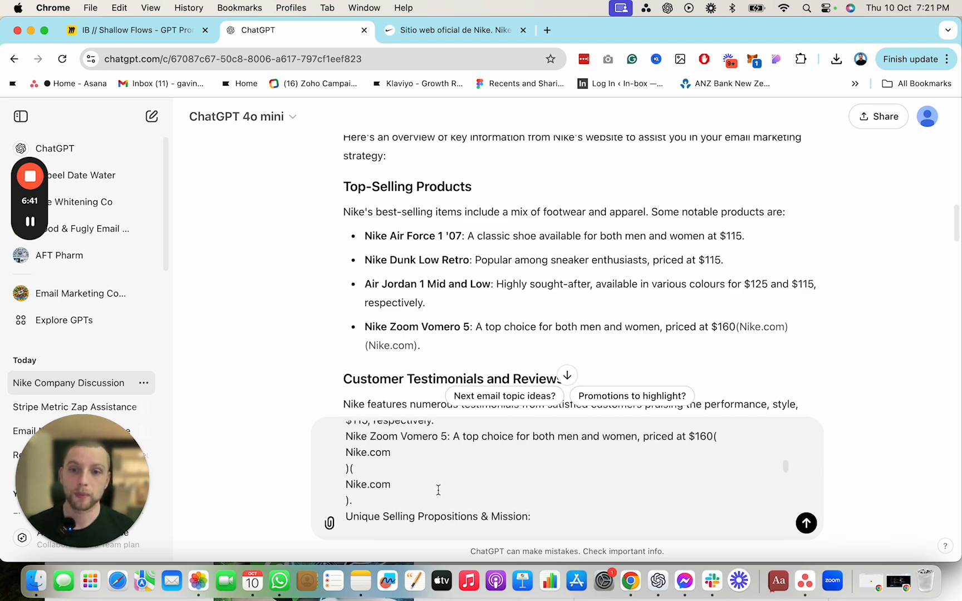
key("shift+Return")
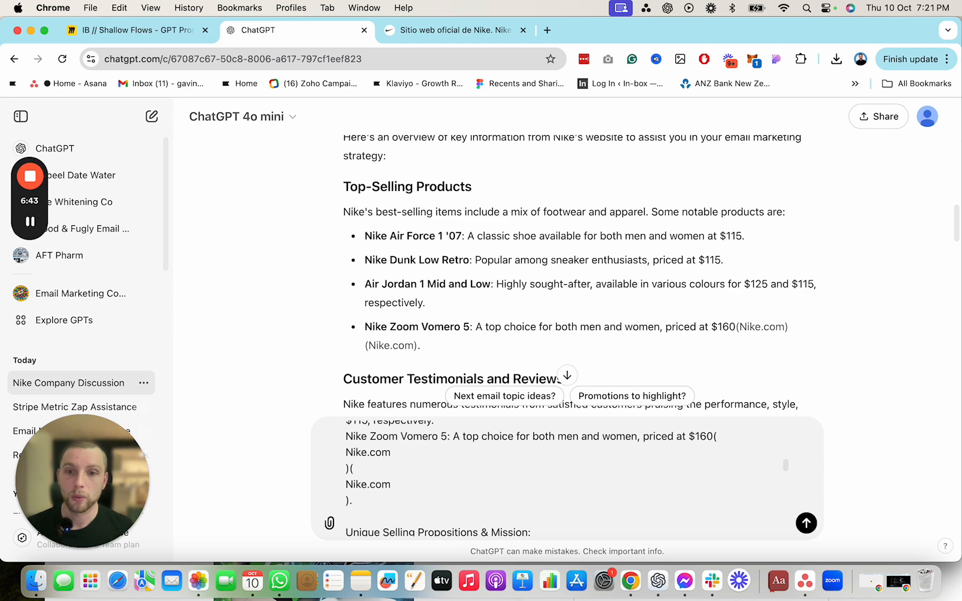
Step: Review the rest of the #1A prompt, from the selling propositions to the email structure, and send it
scroll(404, 474, "down", 5)
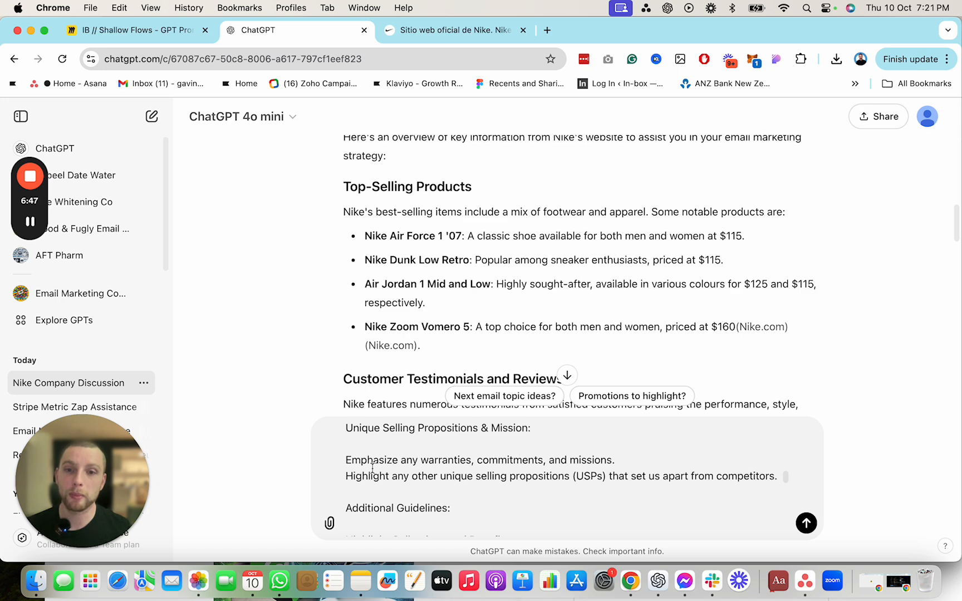
scroll(466, 503, "down", 1)
scroll(467, 503, "down", 3)
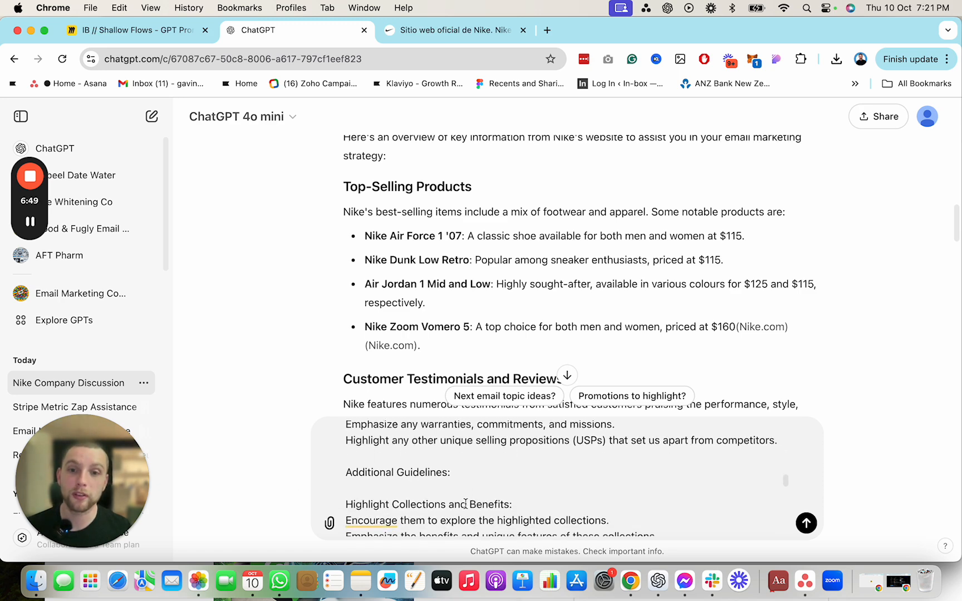
scroll(377, 437, "down", 10)
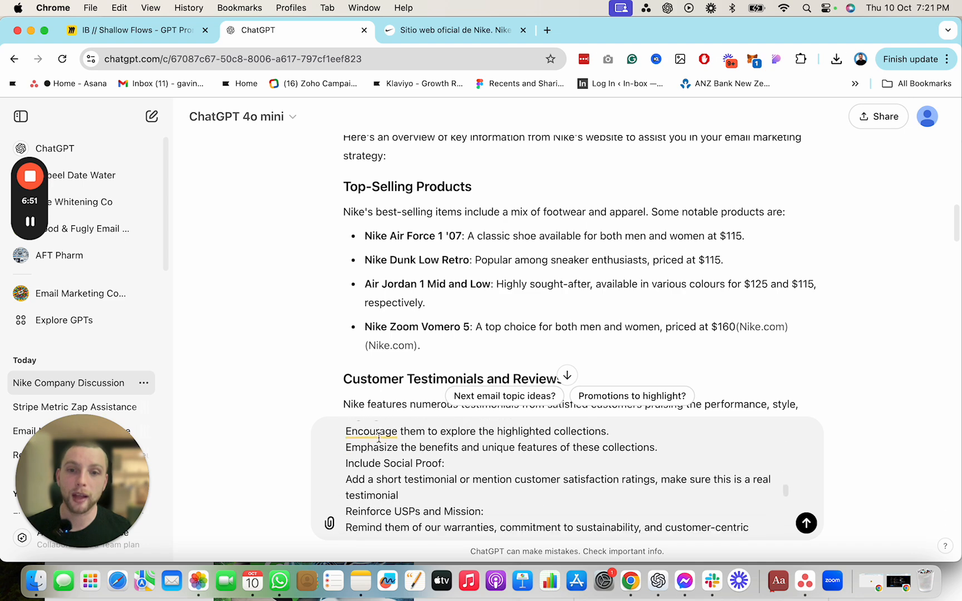
scroll(376, 446, "down", 5)
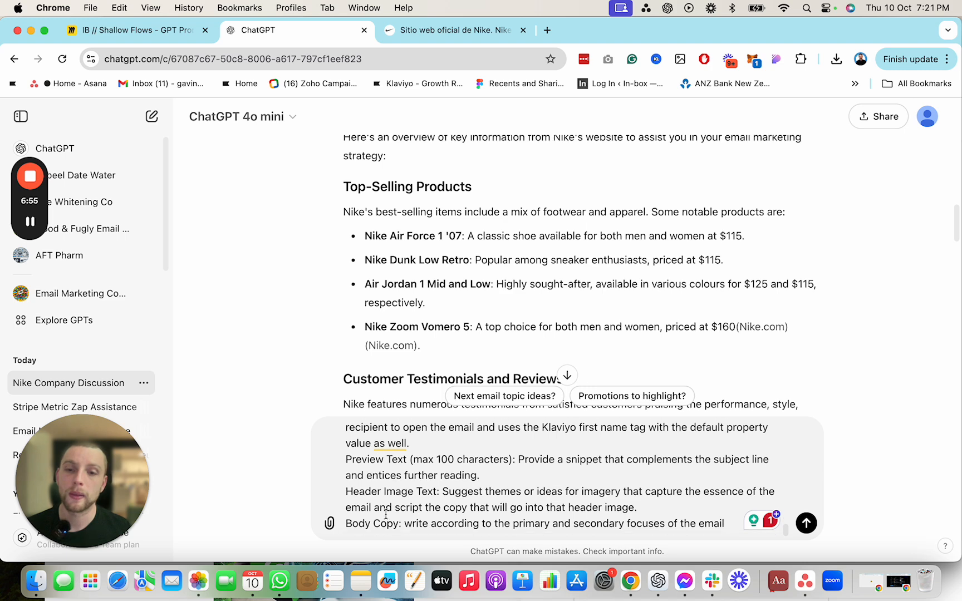
scroll(385, 462, "up", 1)
scroll(384, 450, "down", 1)
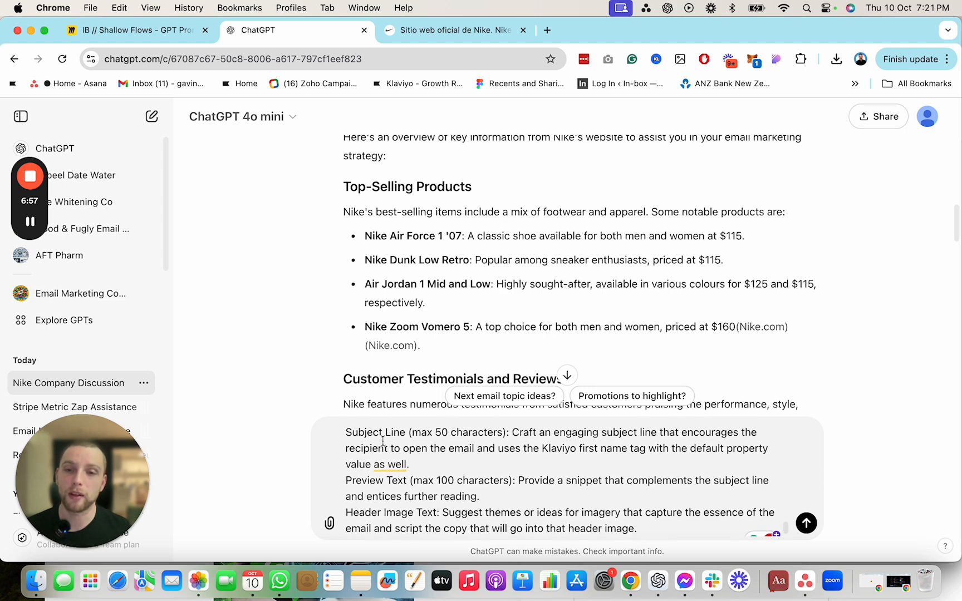
scroll(389, 518, "down", 1)
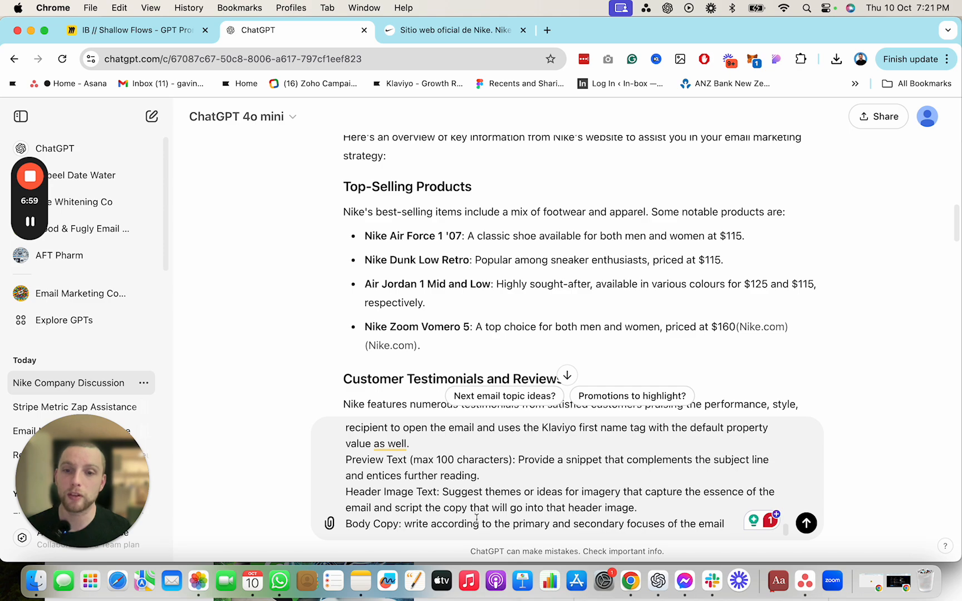
left_click(806, 527)
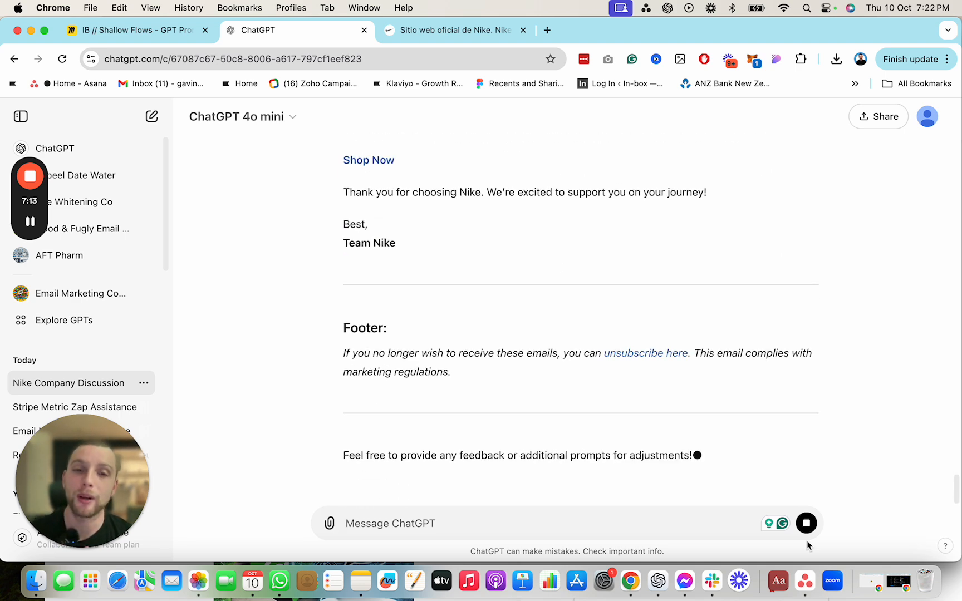
Step: Examine the generated welcome email's header text, discount offer, product descriptions, brand promises, testimonial and call to action
scroll(446, 337, "up", 3)
scroll(446, 337, "up", 15)
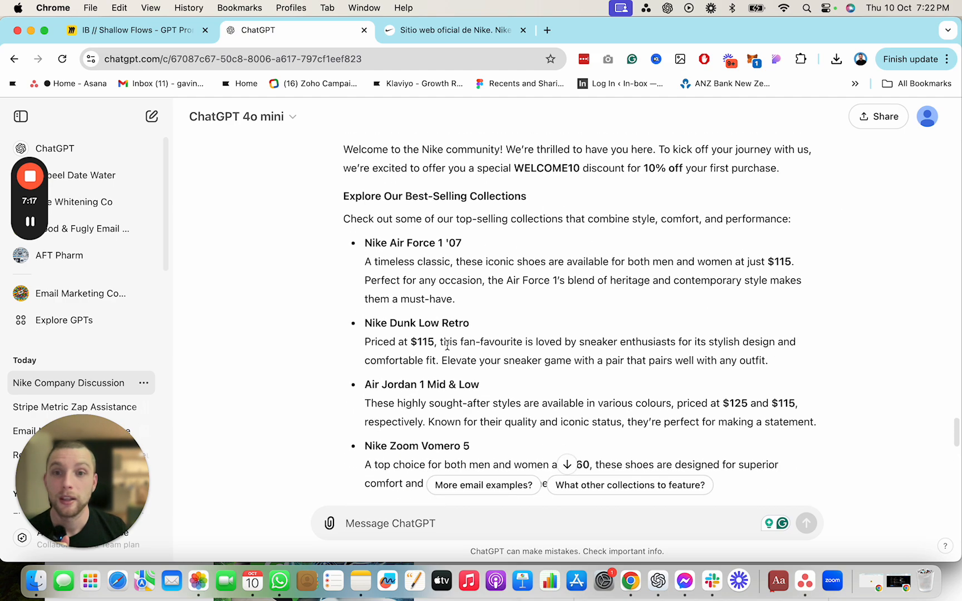
scroll(447, 344, "down", 3)
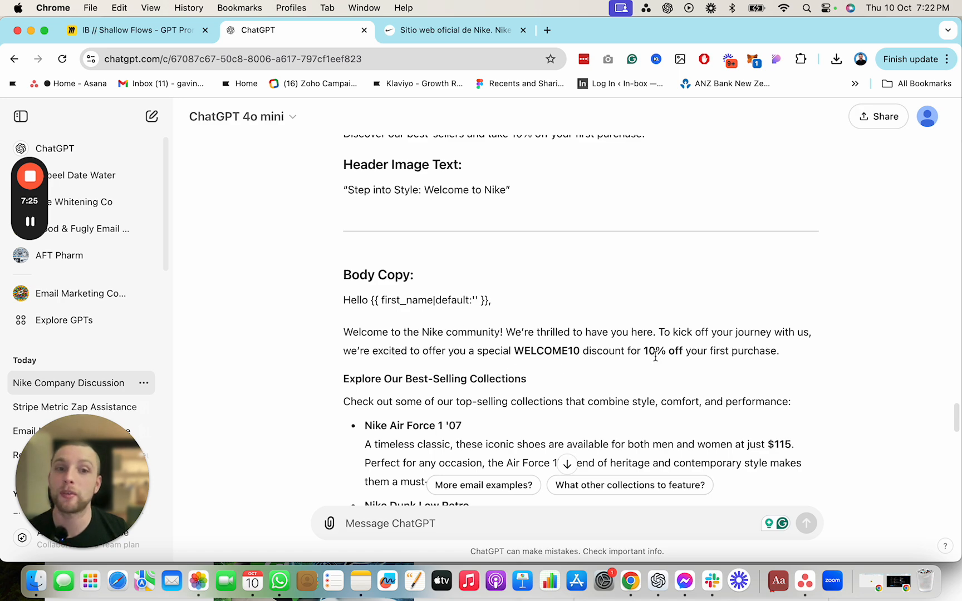
scroll(657, 361, "down", 1)
scroll(650, 378, "down", 4)
left_click_drag(343, 269, 358, 333)
scroll(367, 323, "down", 1)
double_click(501, 390)
scroll(493, 396, "down", 4)
scroll(492, 395, "down", 1)
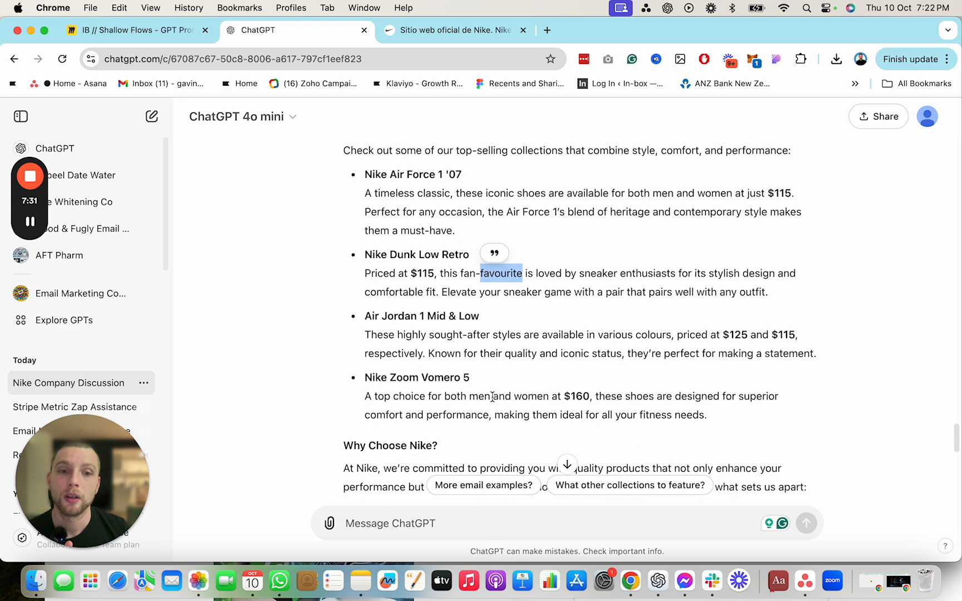
double_click(484, 353)
left_click(521, 453)
scroll(515, 411, "down", 7)
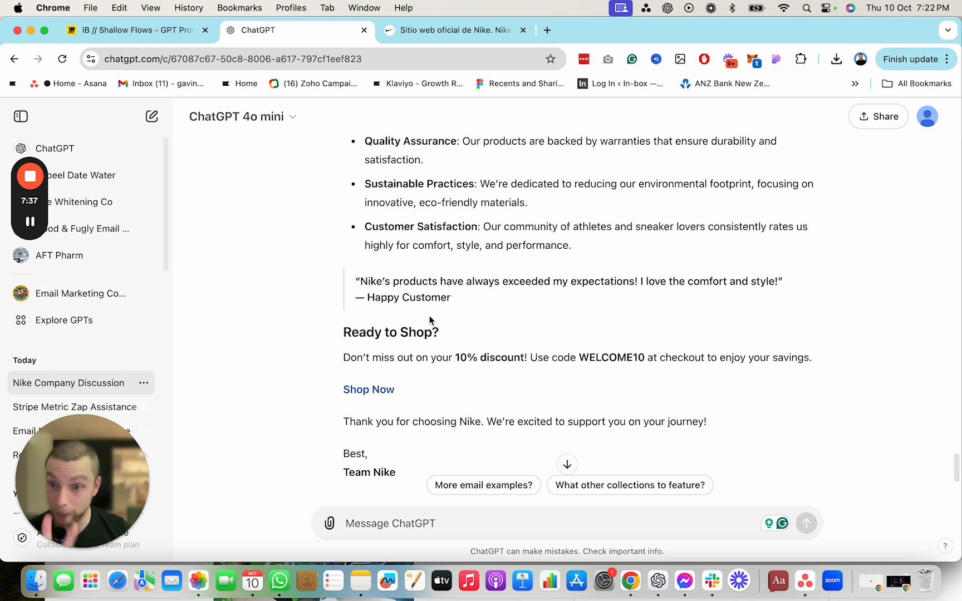
Step: Return to the Miro board, examine the Welcome flow email #1C prompt and select its highlighted interest-categories placeholder line
left_click(460, 31)
left_click(137, 30)
scroll(738, 347, "down", 5)
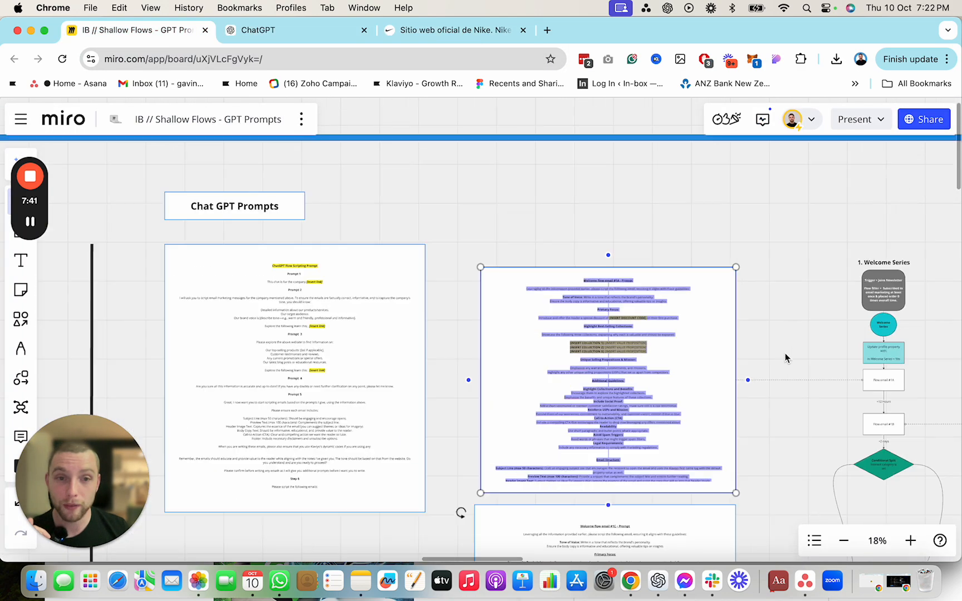
left_click_drag(767, 371, 658, 258)
scroll(589, 393, "up", 3)
left_click_drag(589, 334, 552, 234)
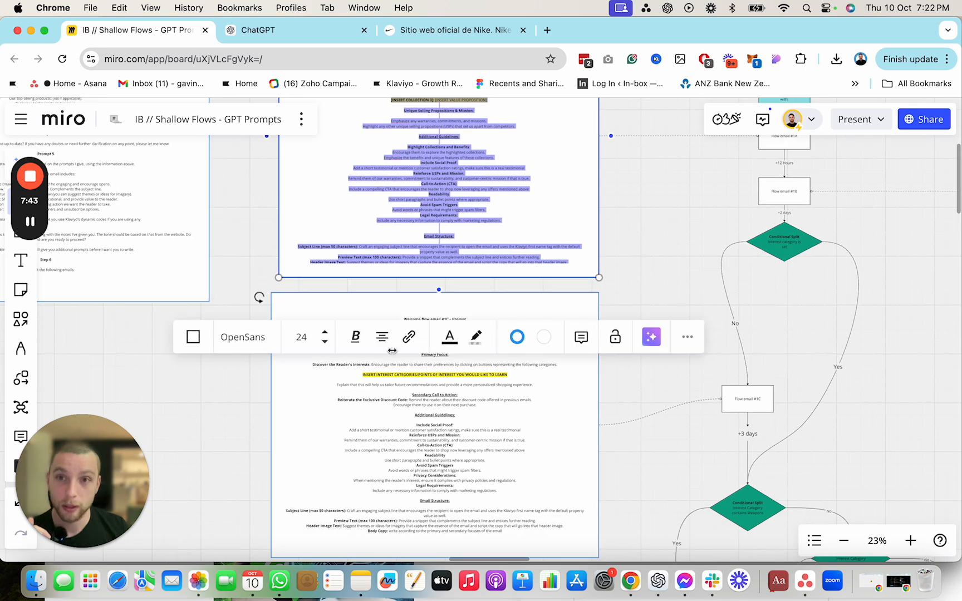
scroll(434, 406, "up", 4)
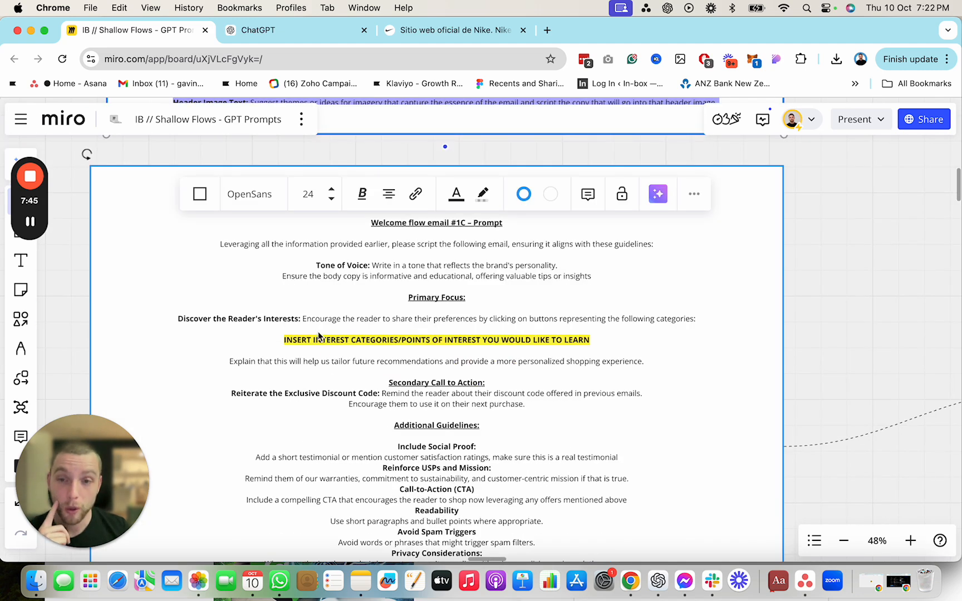
triple_click(303, 340)
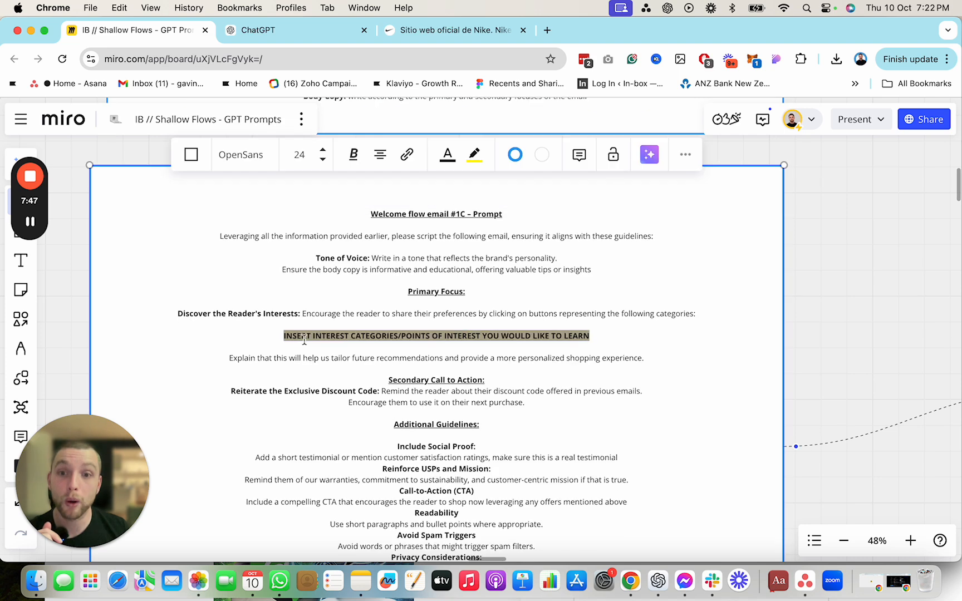
Step: Deselect the placeholder line and survey the board's flow diagrams, including Welcome Series, Browse Abandon and Post Purchase Thank You
key("Escape")
scroll(333, 419, "down", 5)
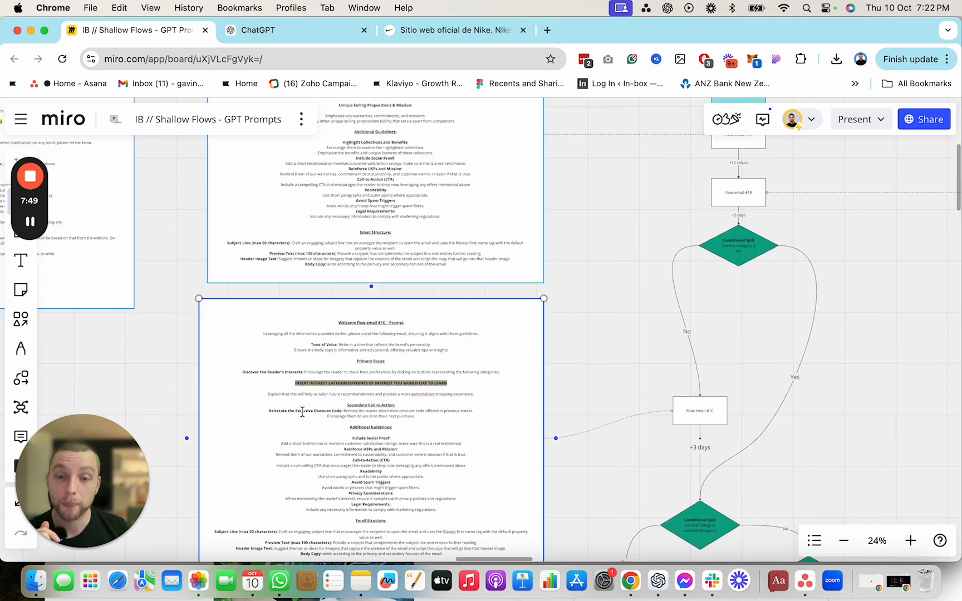
scroll(544, 399, "down", 3)
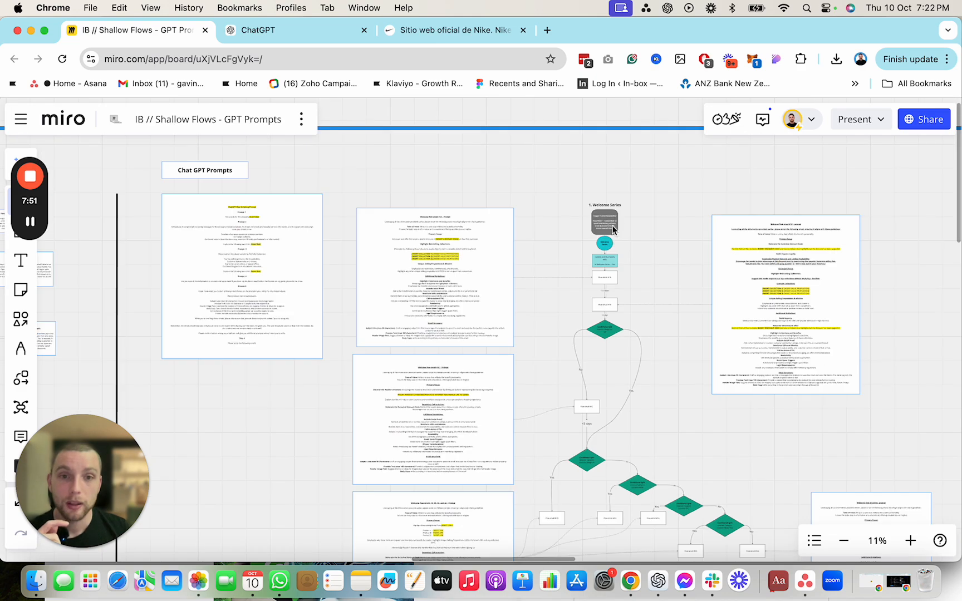
scroll(394, 361, "down", 10)
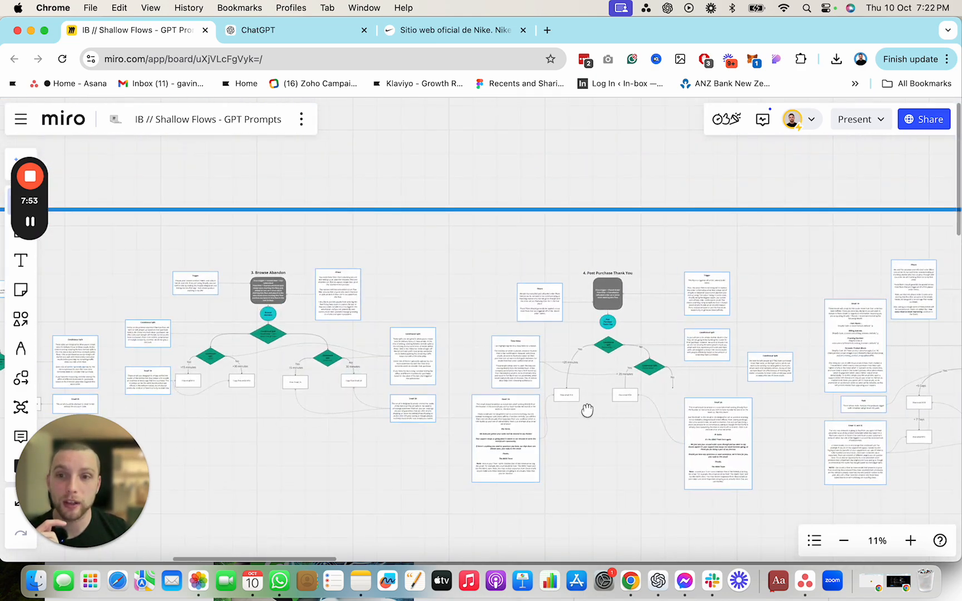
left_click_drag(589, 418, 836, 446)
left_click_drag(455, 333, 935, 200)
left_click_drag(317, 274, 527, 327)
left_click_drag(897, 415, 133, 300)
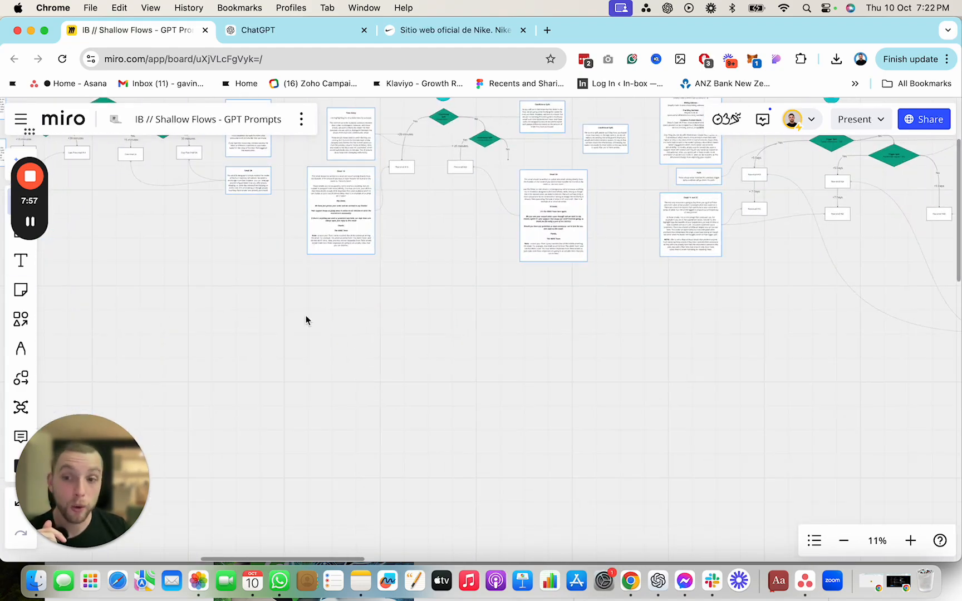
left_click_drag(941, 410, 503, 363)
Step: Return to the Welcome flow email #1C prompt and open its text around the interest-categories placeholder
scroll(502, 363, "up", 8)
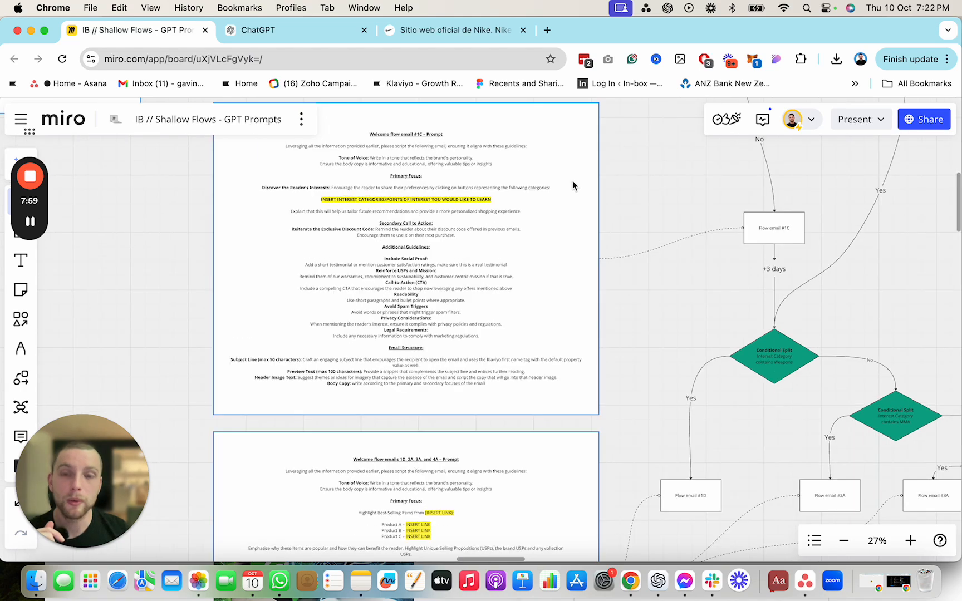
scroll(416, 323, "up", 6)
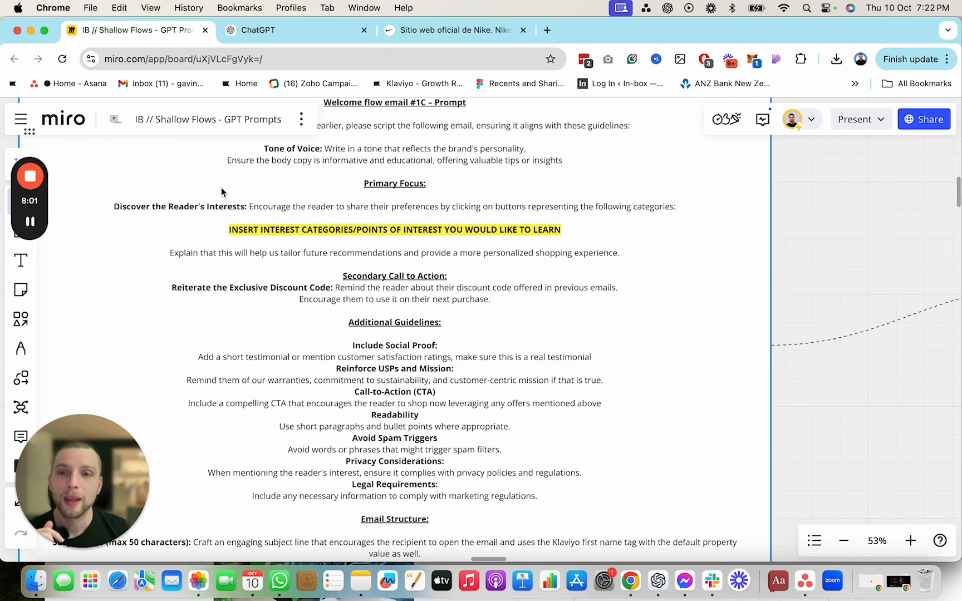
left_click(115, 214)
left_click(115, 214)
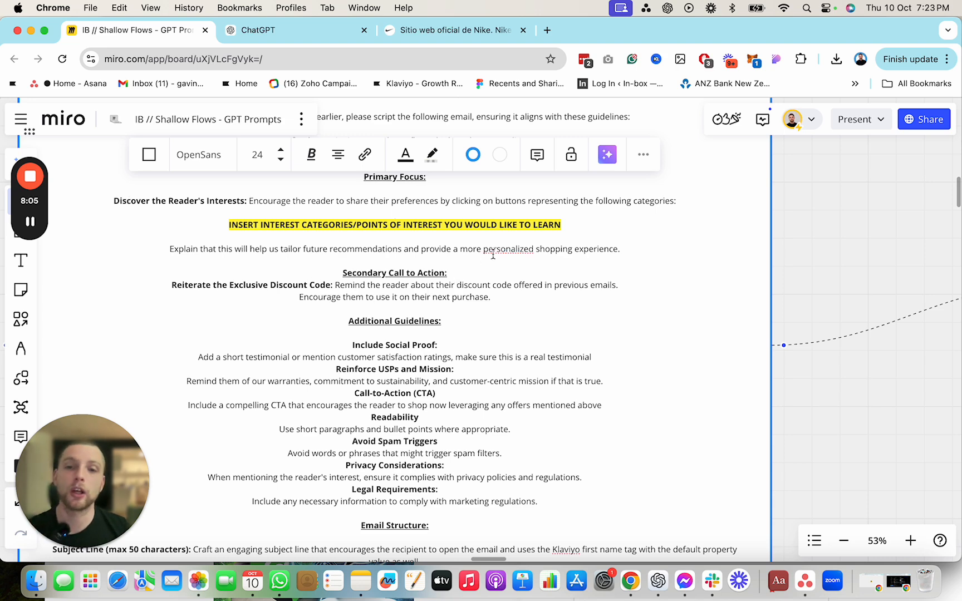
Step: Examine how the Welcome flow emails 1D, 2A, 3A and 4A prompt connects to the interest-category conditional splits
scroll(488, 257, "down", 6)
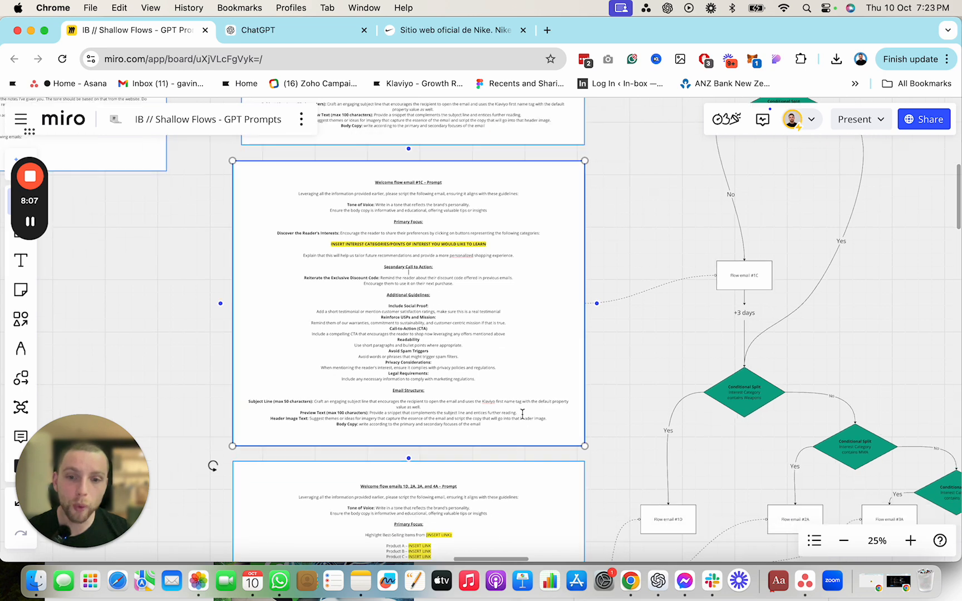
scroll(441, 426, "up", 1)
left_click_drag(428, 519, 393, 413)
scroll(392, 416, "up", 2)
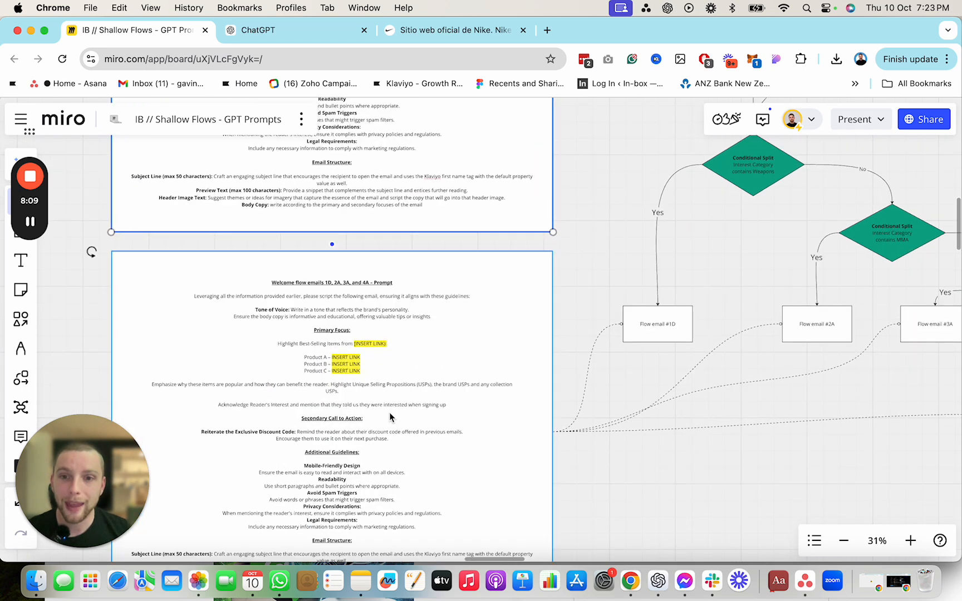
scroll(390, 393, "down", 5)
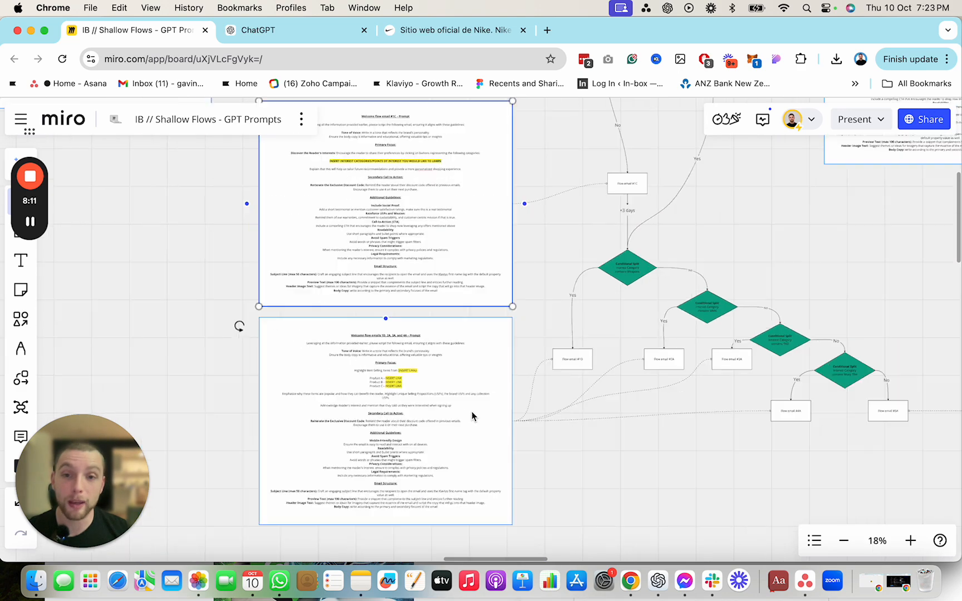
scroll(435, 380, "up", 6)
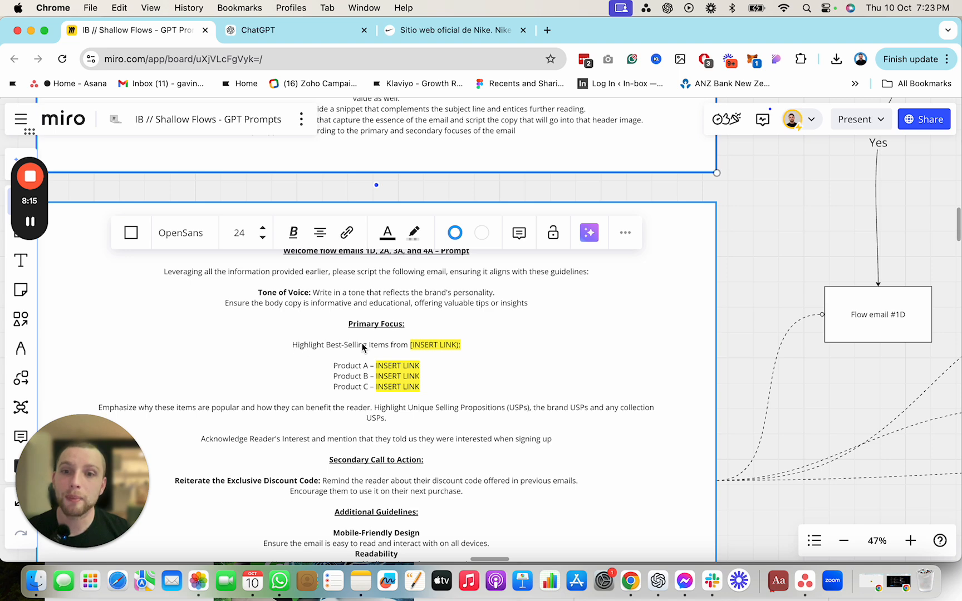
scroll(366, 366, "down", 5)
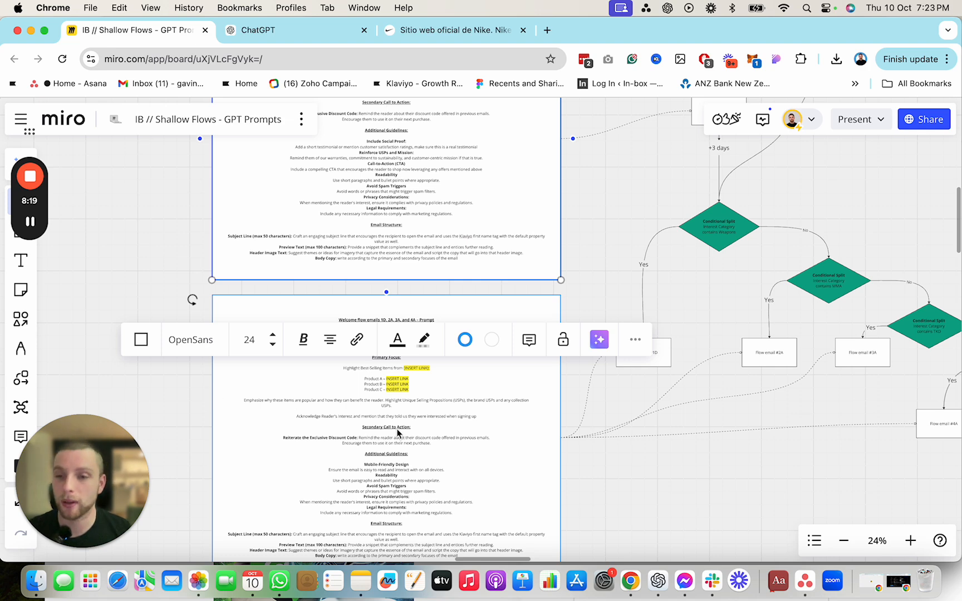
scroll(325, 461, "up", 7)
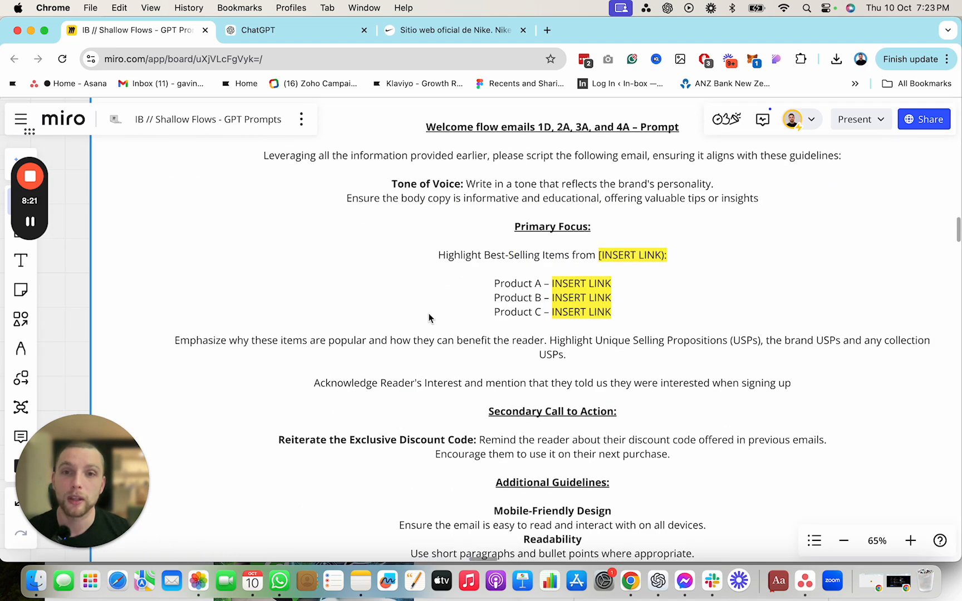
Step: Open the text of the 1D, 2A, 3A and 4A prompt and review its product link placeholders, guidelines and email structure
left_click(518, 243)
left_click(457, 249)
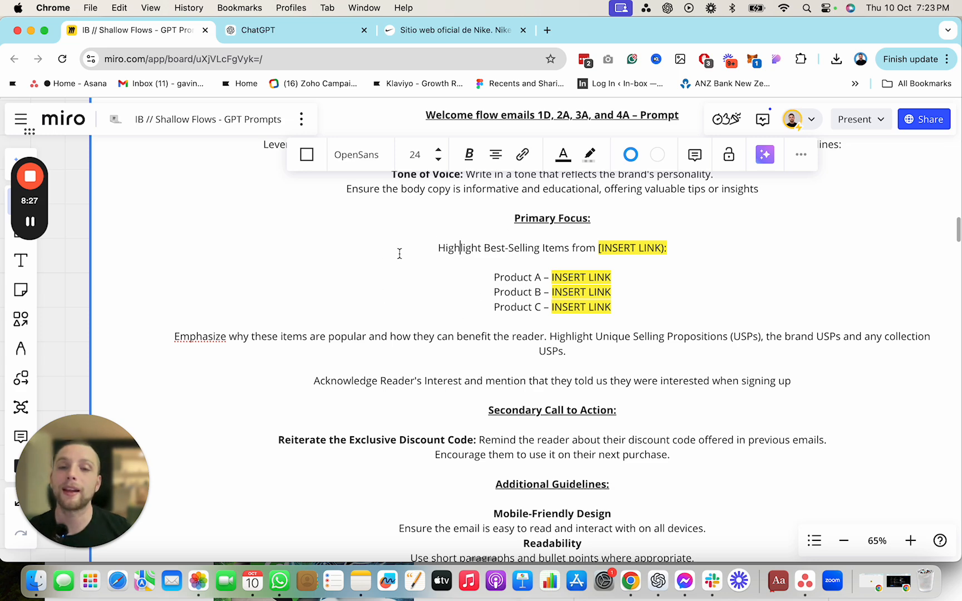
scroll(610, 379, "down", 2)
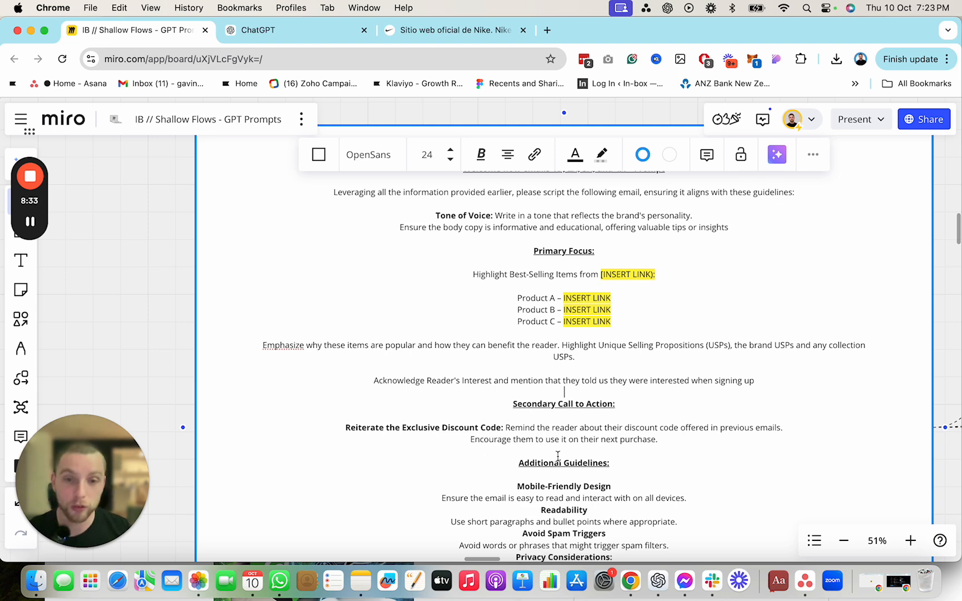
scroll(556, 457, "down", 2)
scroll(184, 418, "down", 5)
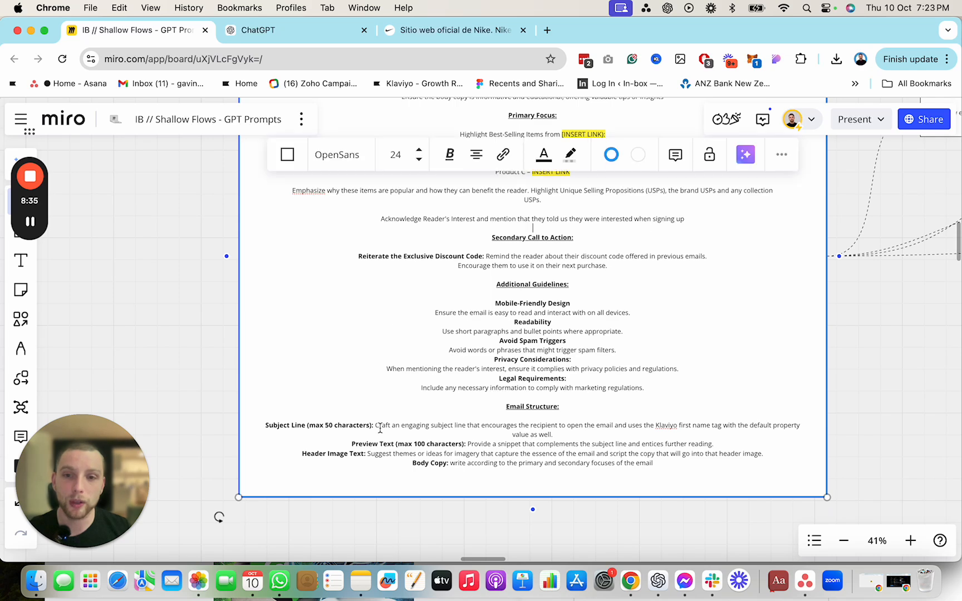
scroll(411, 401, "up", 2)
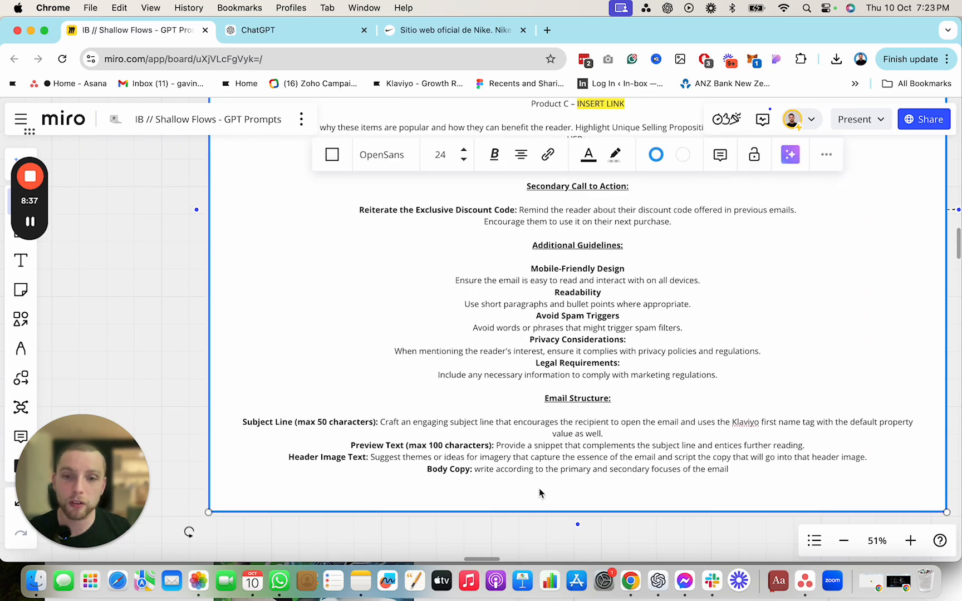
Step: Survey the prompt cards of the remaining flows in the board's ChatGPT prompts section, from the Welcome Series through to Winback
scroll(539, 493, "down", 5)
scroll(906, 397, "up", 1)
scroll(915, 392, "down", 2)
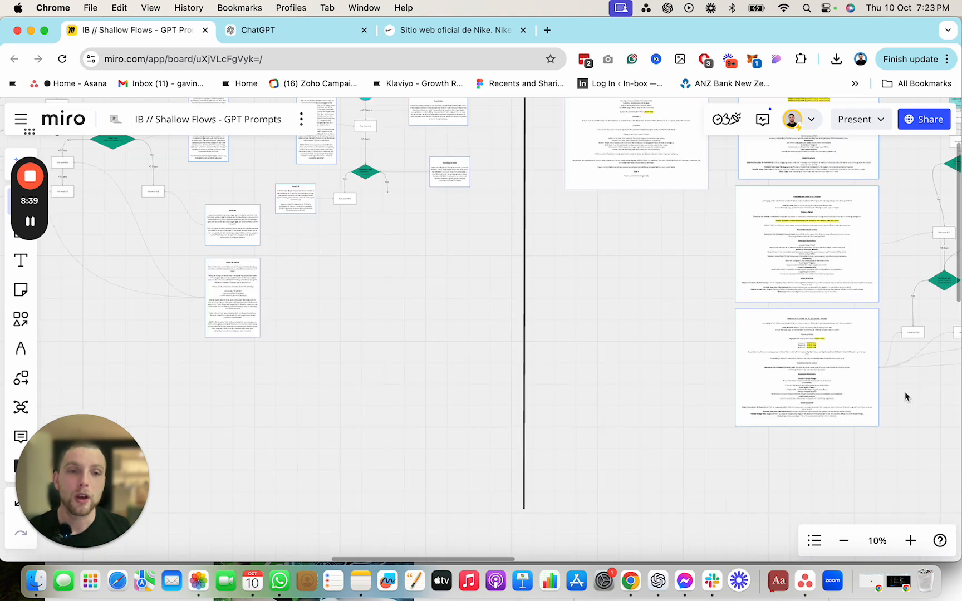
left_click_drag(916, 391, 484, 409)
left_click_drag(950, 305, 420, 335)
scroll(529, 206, "up", 1)
left_click_drag(527, 250, 454, 345)
scroll(448, 348, "down", 3)
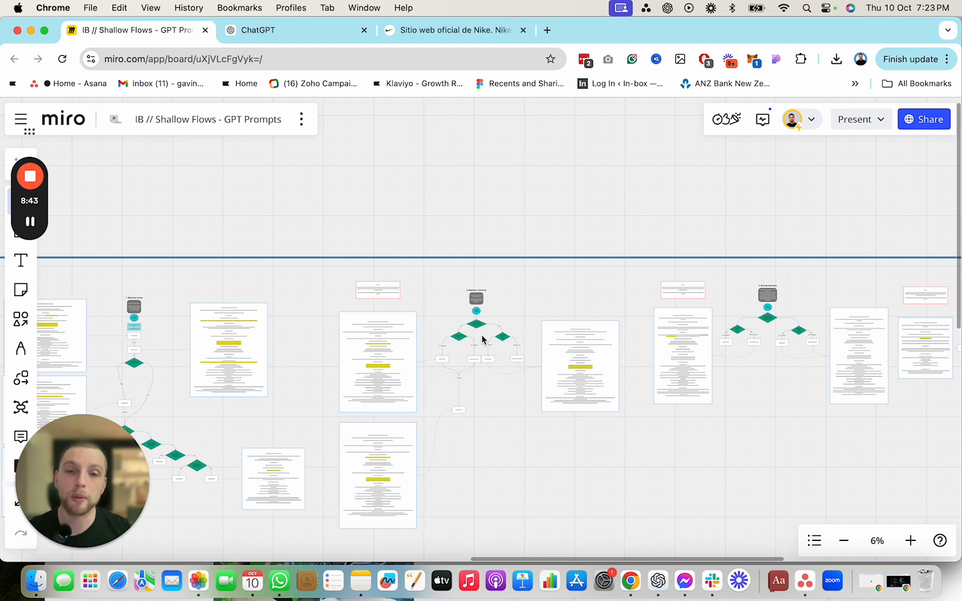
scroll(496, 428, "up", 6)
scroll(702, 429, "right", 8)
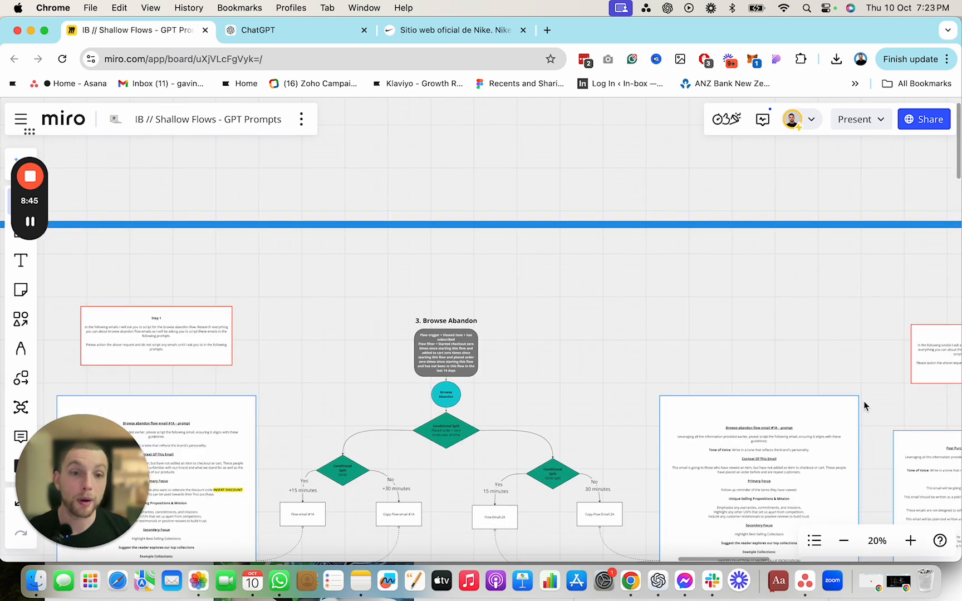
scroll(654, 413, "down", 1)
left_click_drag(944, 418, 391, 428)
scroll(804, 441, "up", 1)
left_click_drag(735, 416, 198, 308)
scroll(621, 318, "up", 1)
scroll(612, 322, "down", 4)
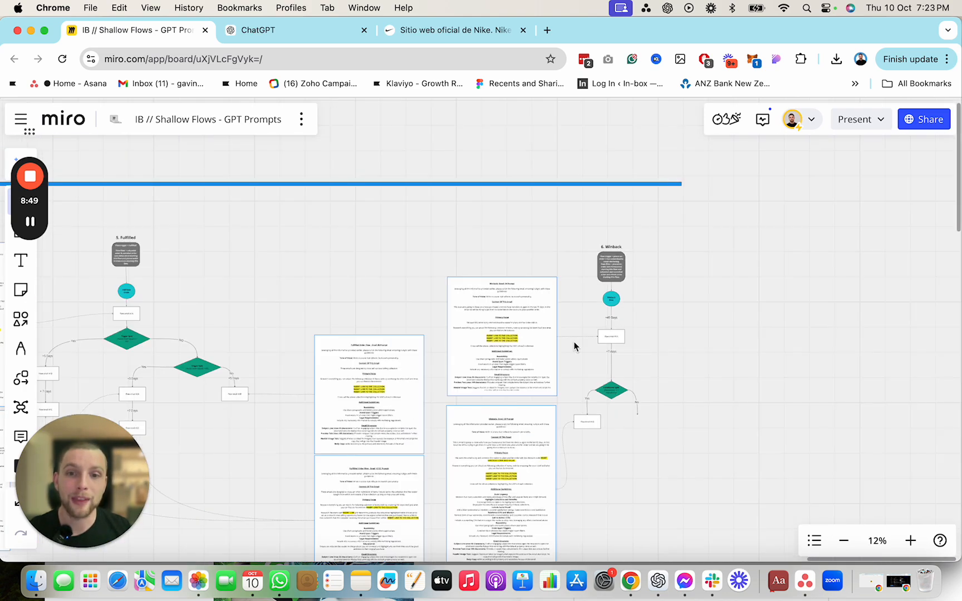
Step: Go back to the Browse Abandon flow and examine the prompts for first-time and repeat customers beside its conditional splits
left_click_drag(518, 353, 834, 319)
scroll(494, 337, "left", 10)
scroll(412, 301, "up", 5)
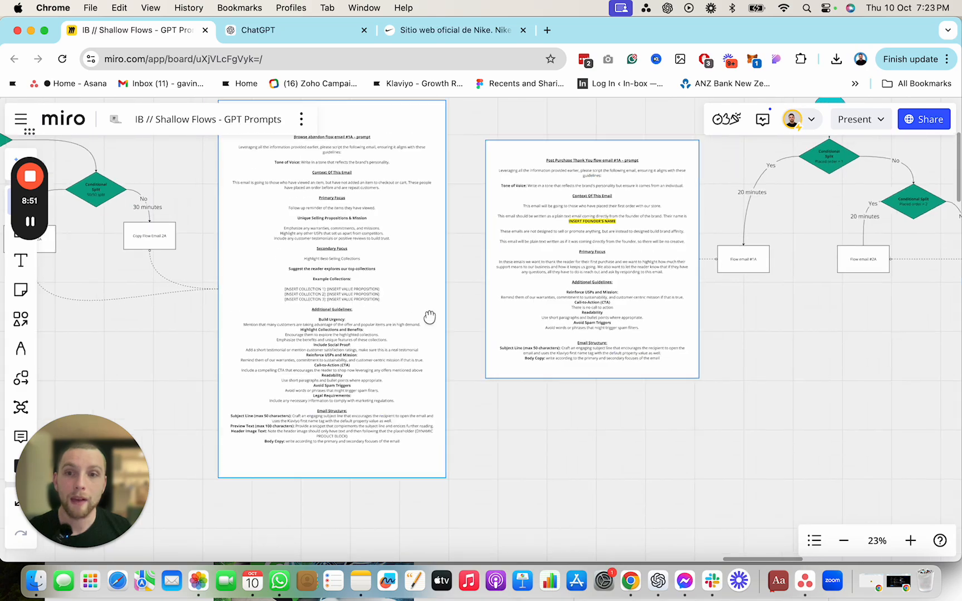
scroll(460, 351, "up", 1)
left_click(427, 346)
scroll(187, 312, "down", 4)
left_click_drag(189, 311, 545, 323)
scroll(545, 323, "up", 1)
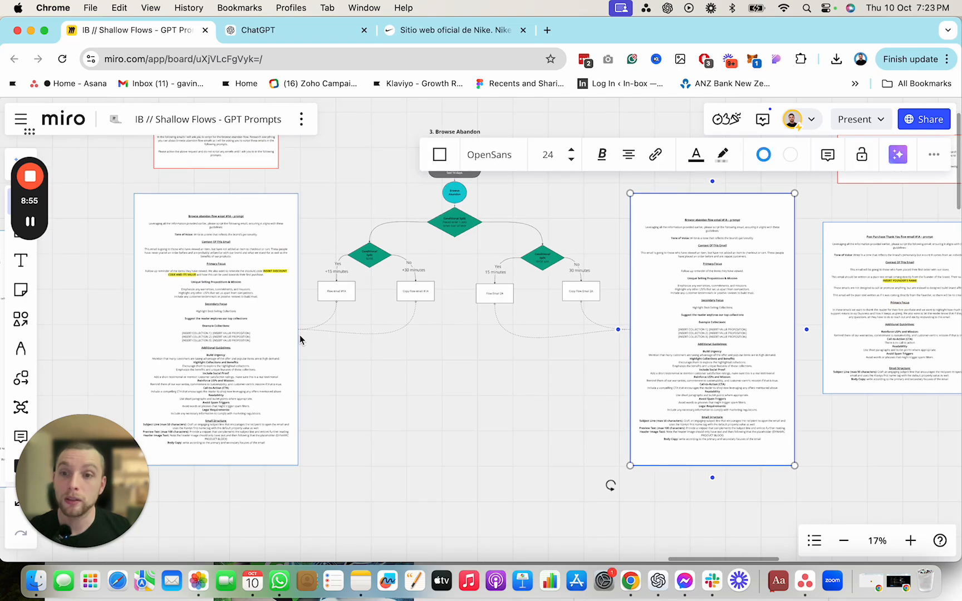
left_click_drag(399, 329, 567, 379)
scroll(402, 360, "up", 2)
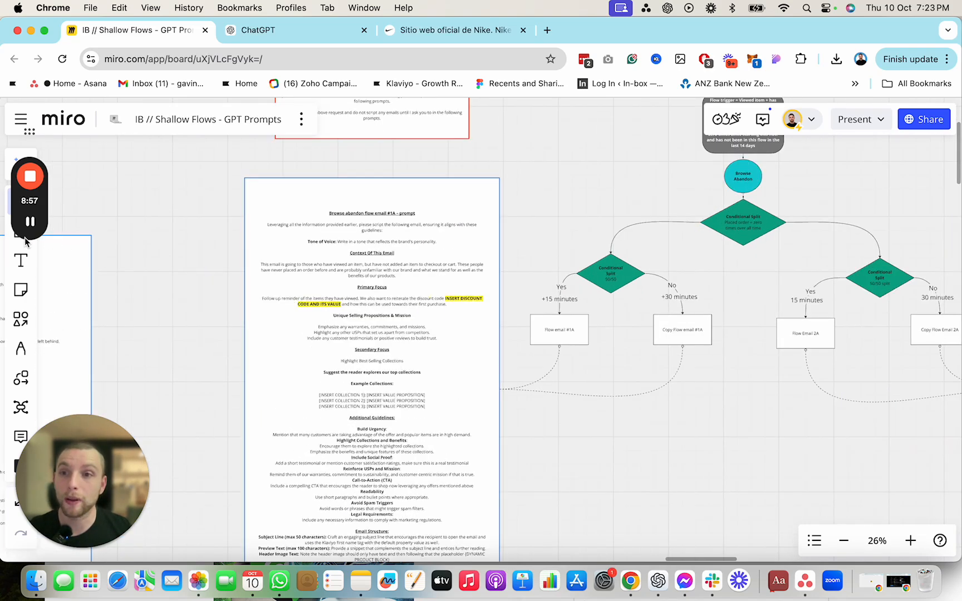
scroll(687, 386, "down", 2)
scroll(651, 343, "up", 2)
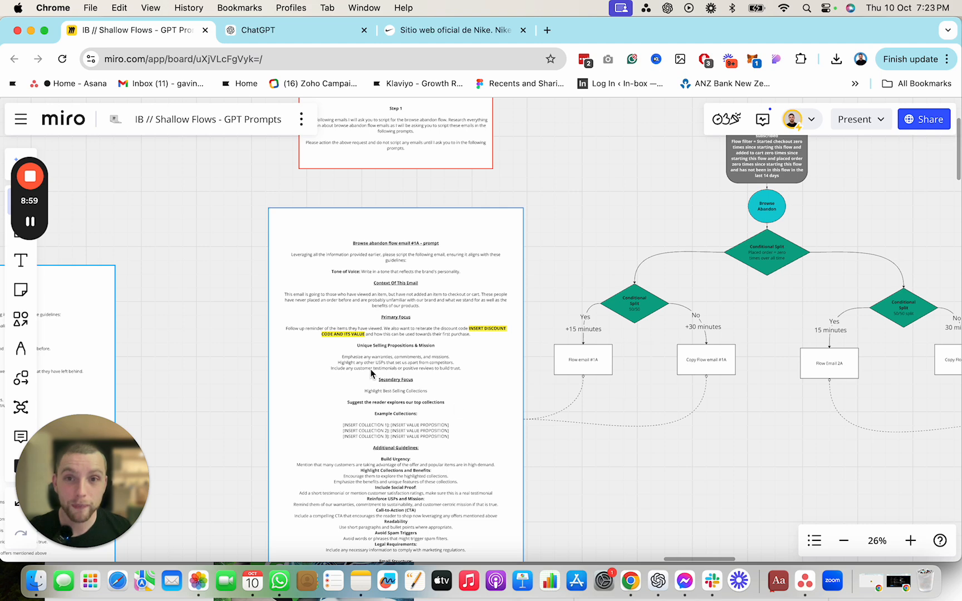
scroll(372, 373, "down", 2)
scroll(418, 377, "up", 1)
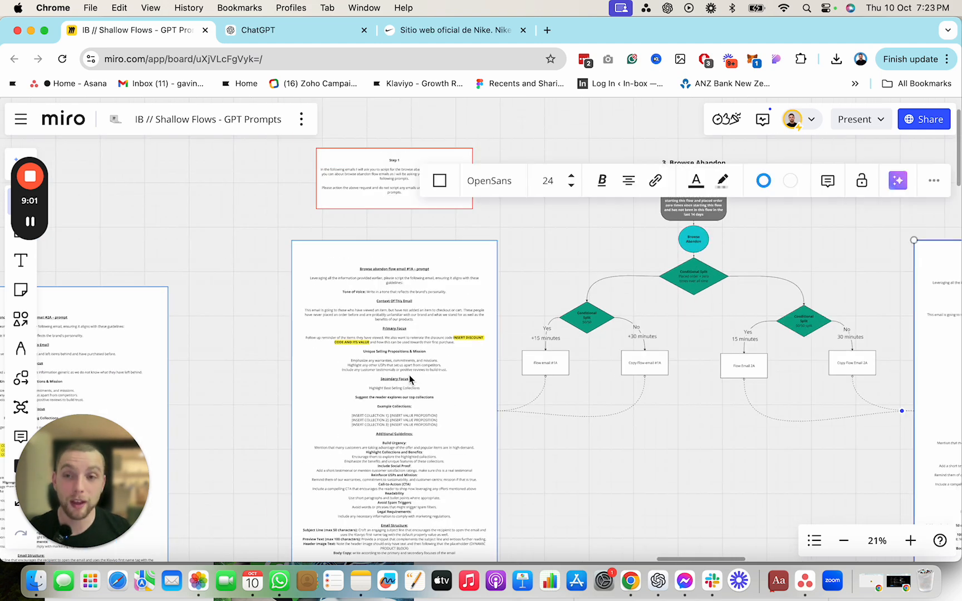
scroll(409, 377, "down", 1)
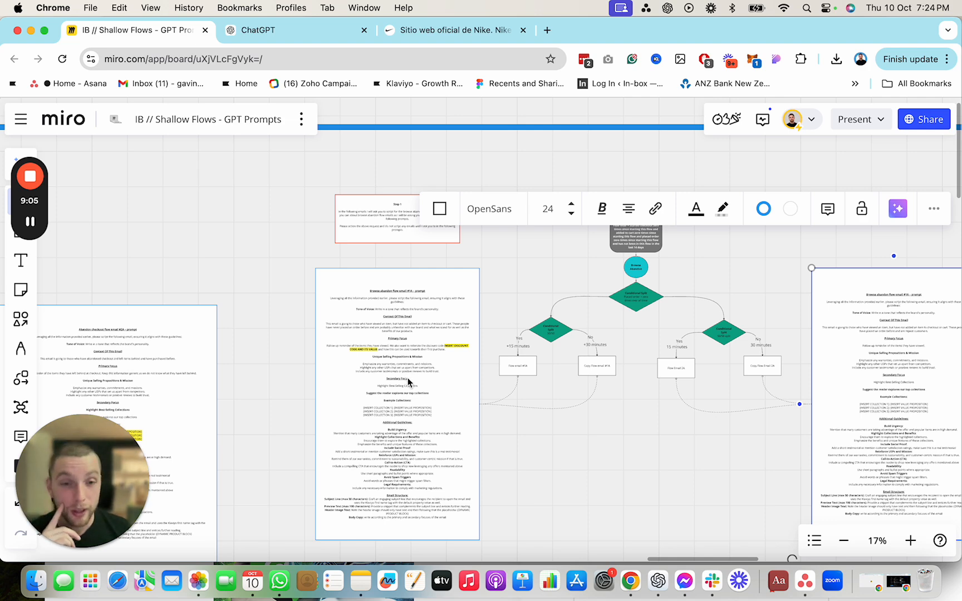
mouse_move(28, 177)
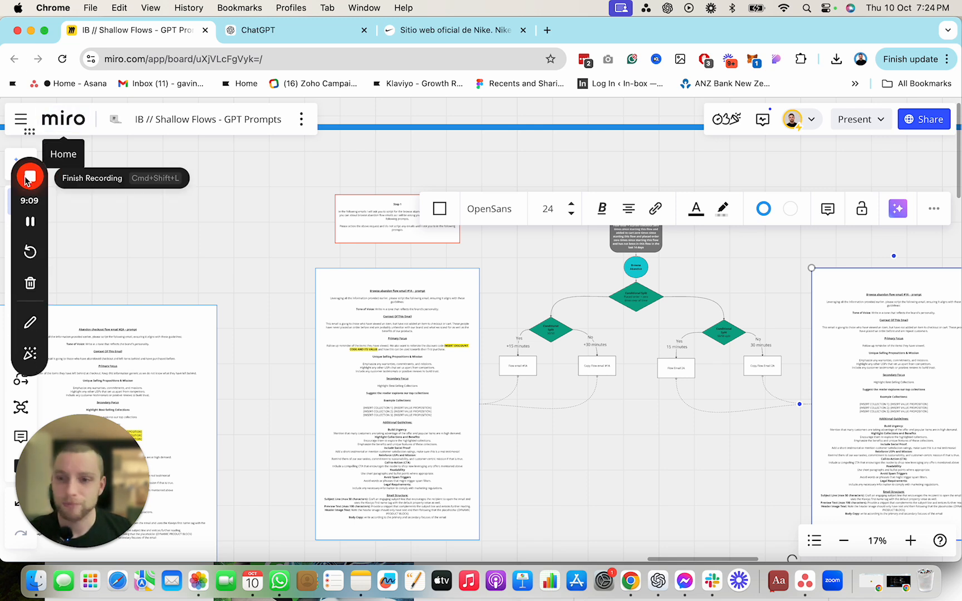